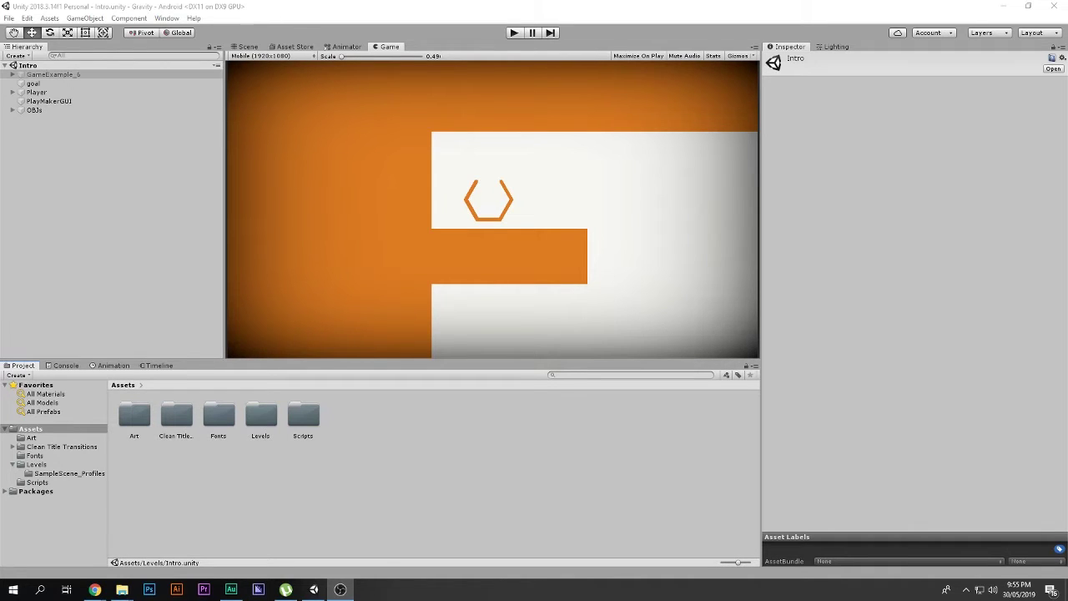
Step: Open the Android player settings from the build settings and show the Splash Image options
{"action": "left_click", "coordinate": [8, 18]}
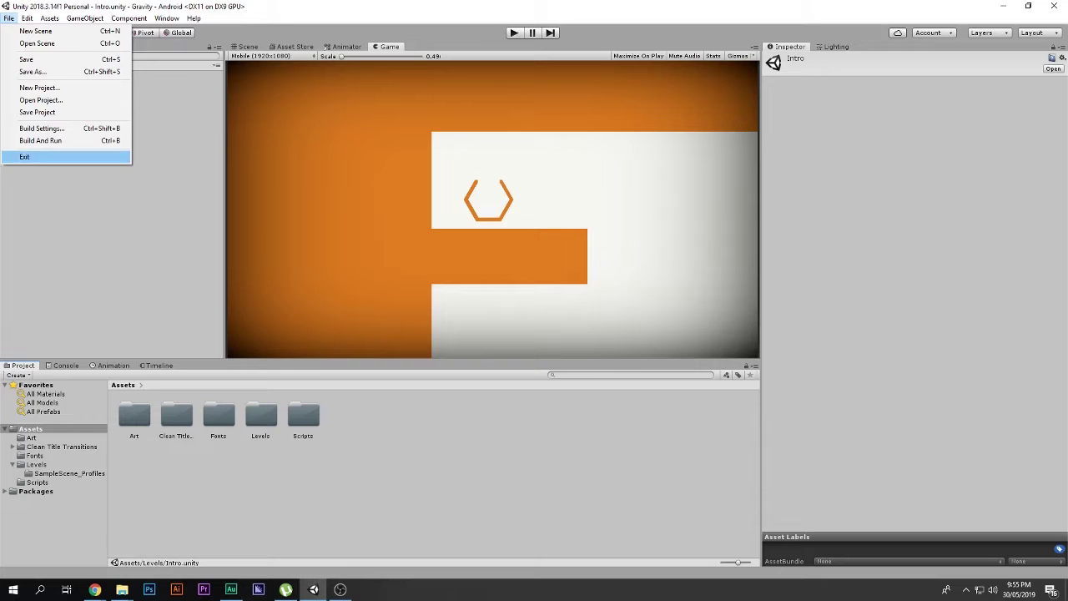
{"action": "left_click", "coordinate": [50, 140]}
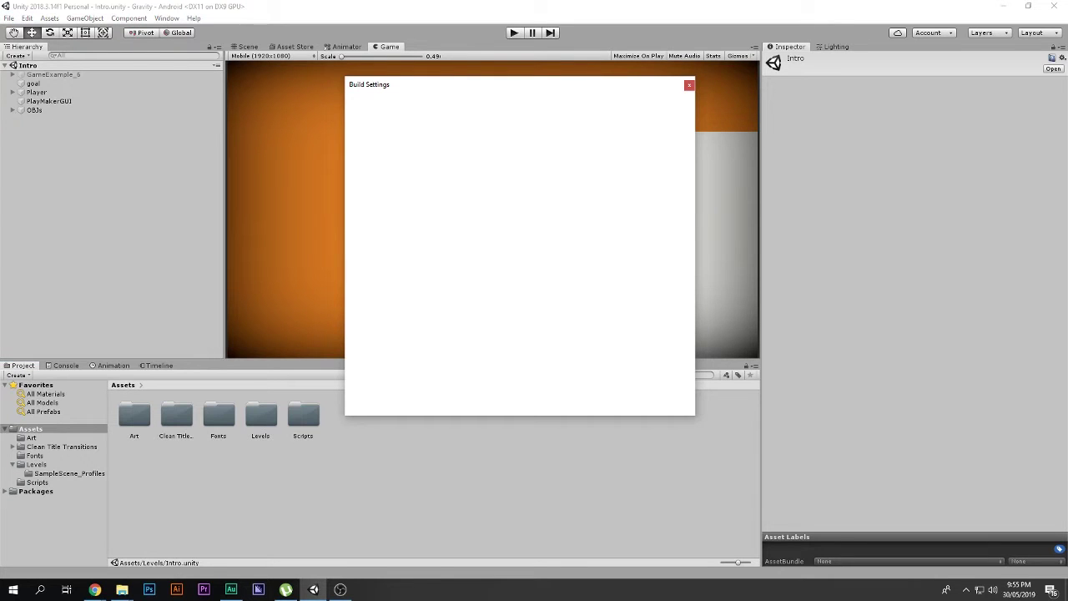
{"action": "left_click", "coordinate": [383, 403]}
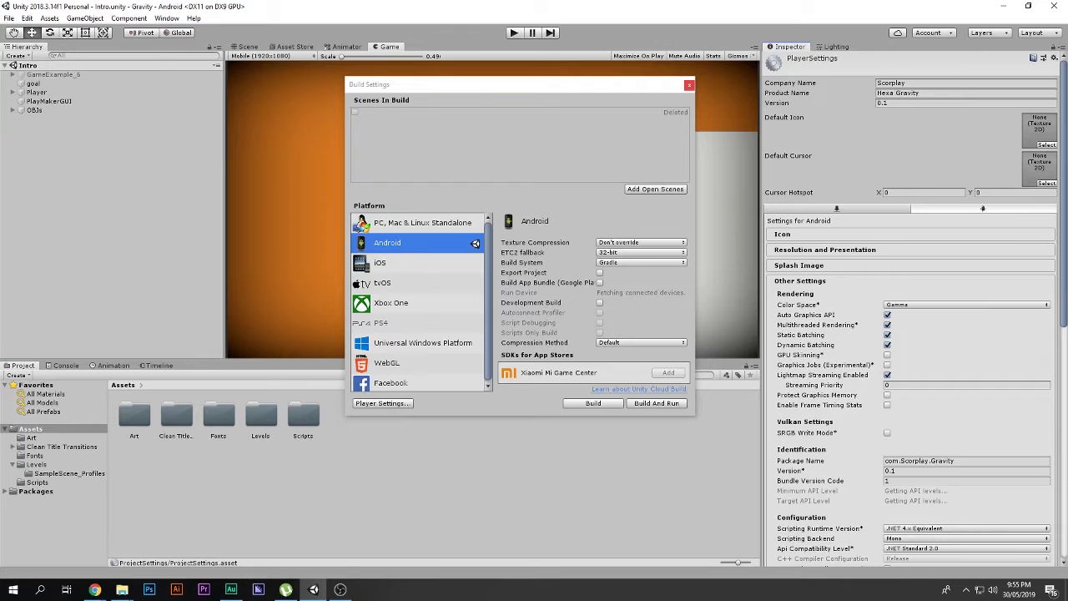
{"action": "left_click", "coordinate": [689, 84]}
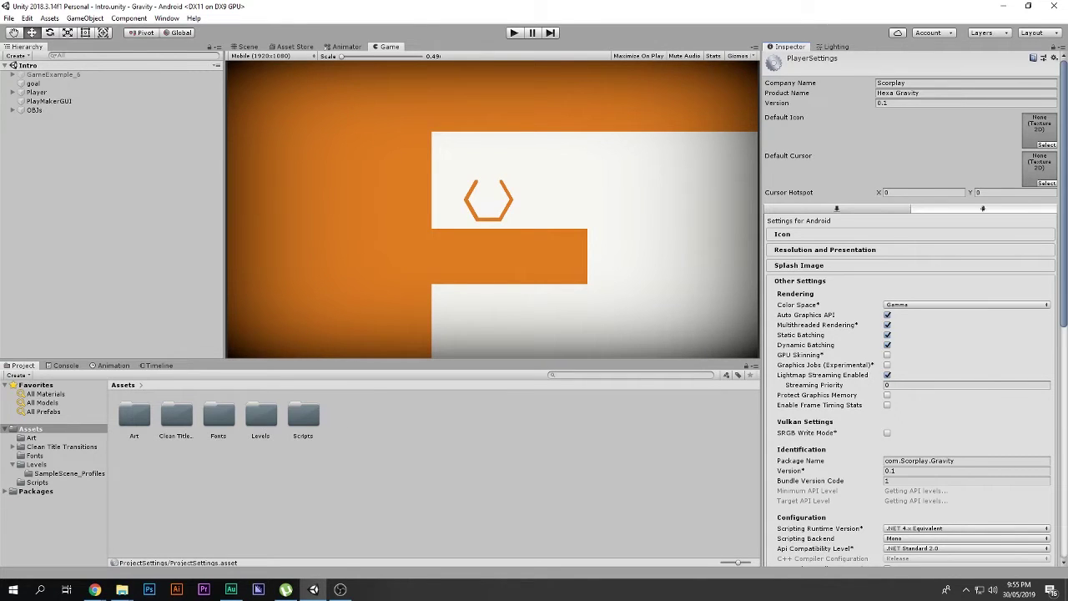
{"action": "left_click", "coordinate": [800, 281]}
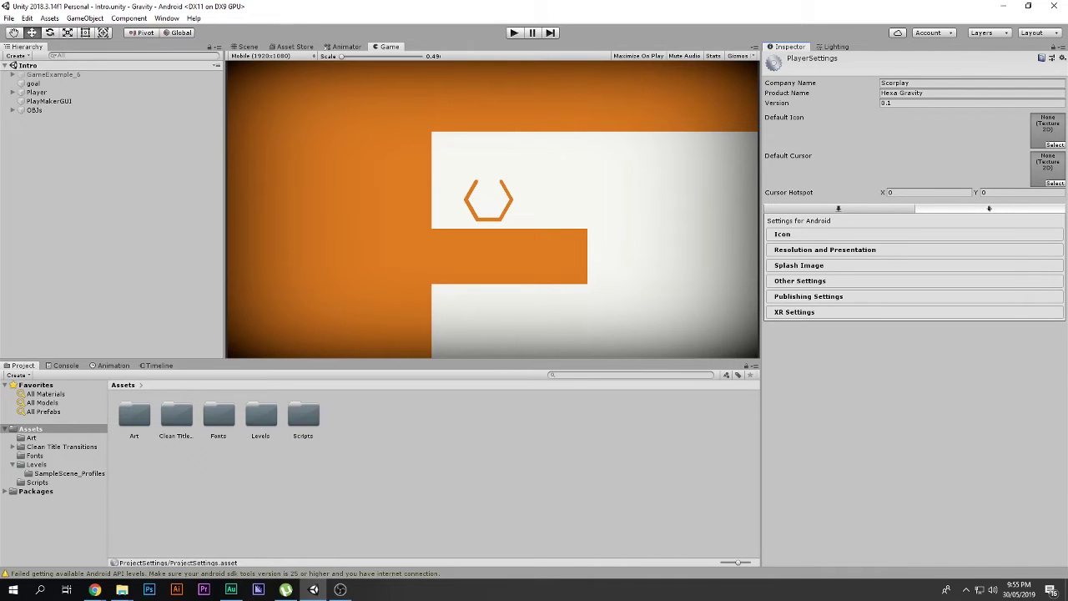
{"action": "left_click", "coordinate": [798, 265]}
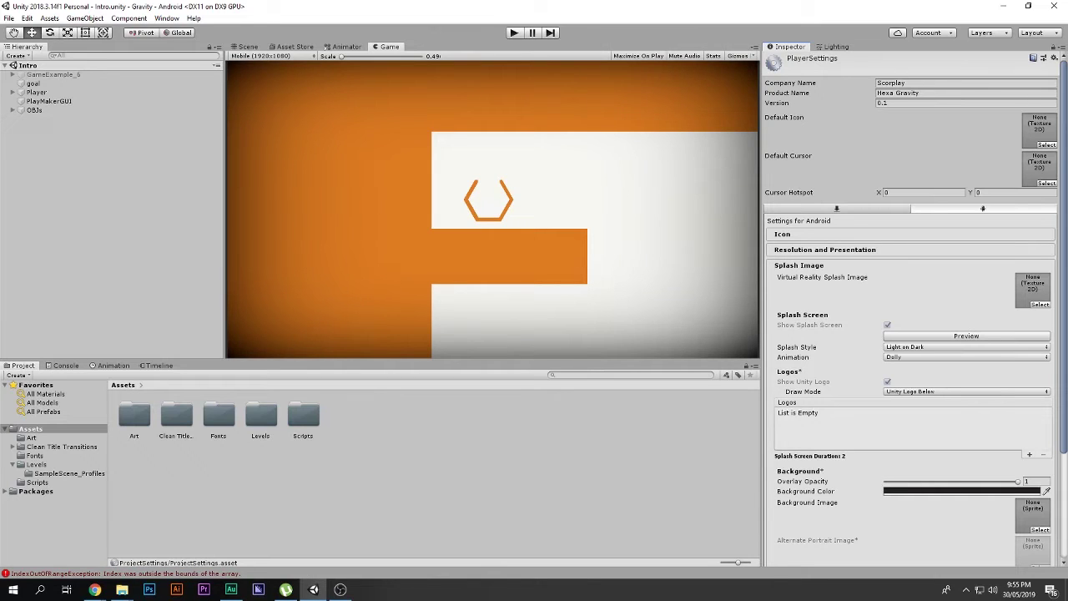
Step: Preview the splash screen, try the Dark on Light splash style and restore Light on Dark
{"action": "left_click", "coordinate": [966, 336]}
{"action": "left_click", "coordinate": [927, 347]}
{"action": "left_click", "coordinate": [922, 359]}
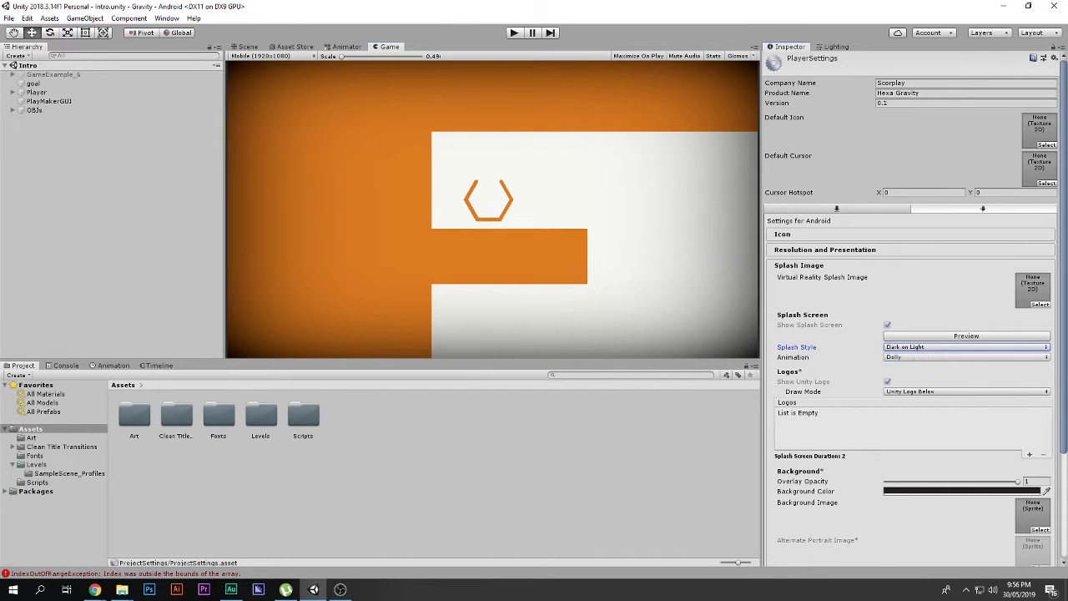
{"action": "left_click", "coordinate": [966, 346]}
{"action": "left_click", "coordinate": [921, 368]}
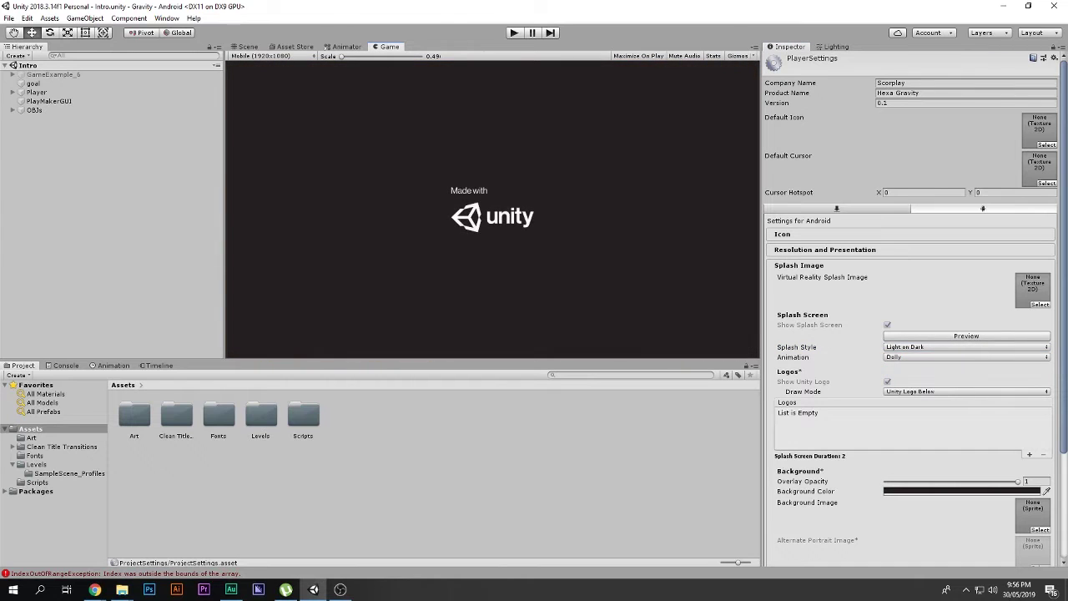
Step: Try the Static splash animation and a Custom one with Logo Zoom 0.886 and Background Zoom 0.369, and preview it
{"action": "left_click", "coordinate": [966, 356]}
{"action": "left_click", "coordinate": [913, 369]}
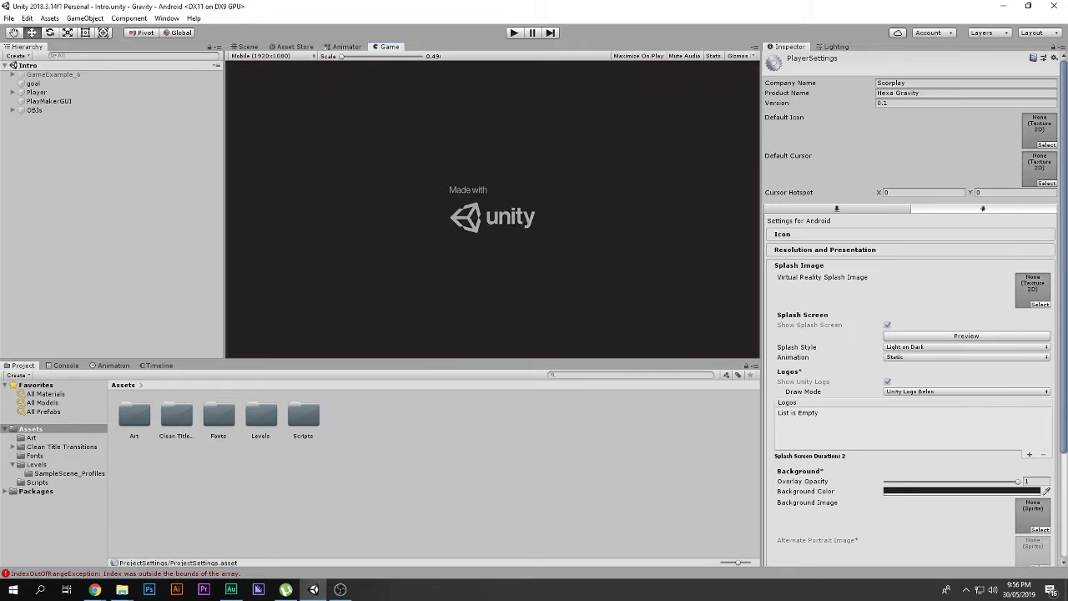
{"action": "left_click", "coordinate": [966, 356]}
{"action": "left_click", "coordinate": [913, 393]}
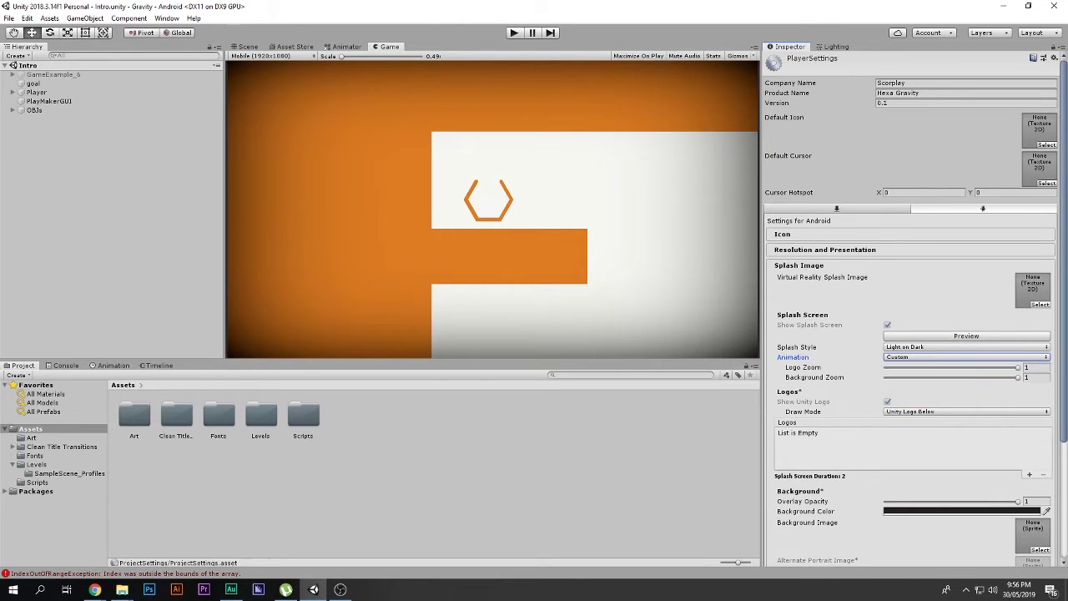
{"action": "left_click_drag", "start_coordinate": [1017, 367], "coordinate": [934, 377]}
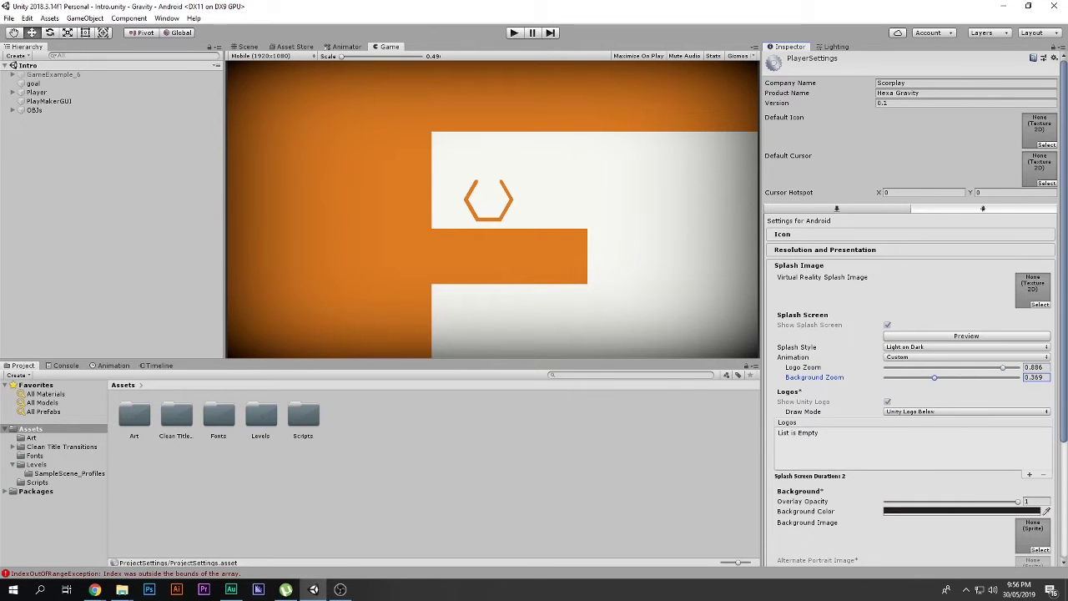
{"action": "left_click", "coordinate": [966, 337]}
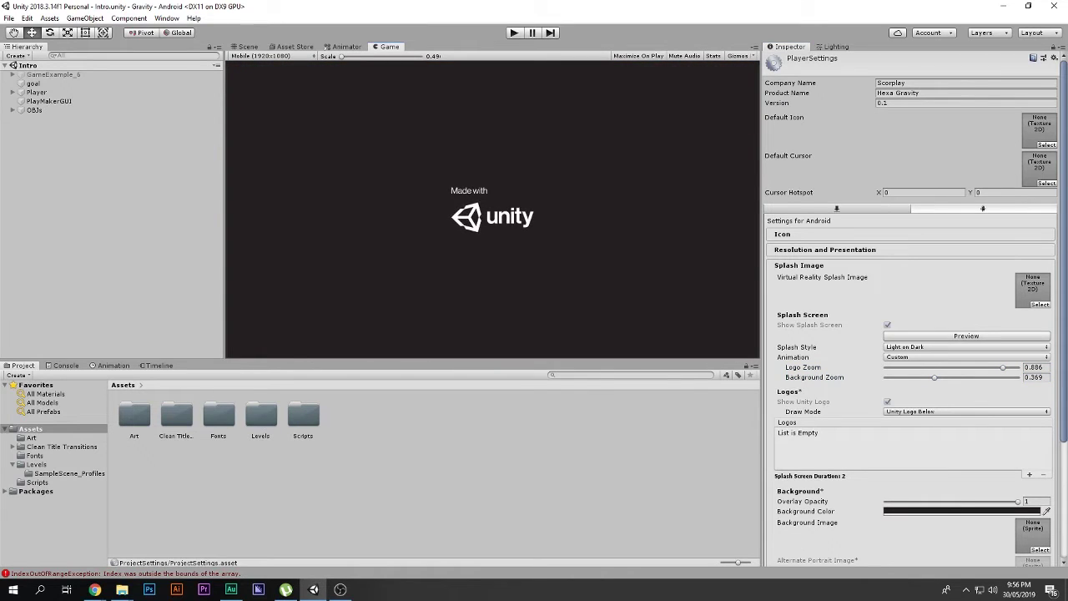
Step: Set the splash animation to Dolly and the logo draw mode to Unity Logo Below
{"action": "left_click", "coordinate": [918, 356]}
{"action": "left_click", "coordinate": [909, 379]}
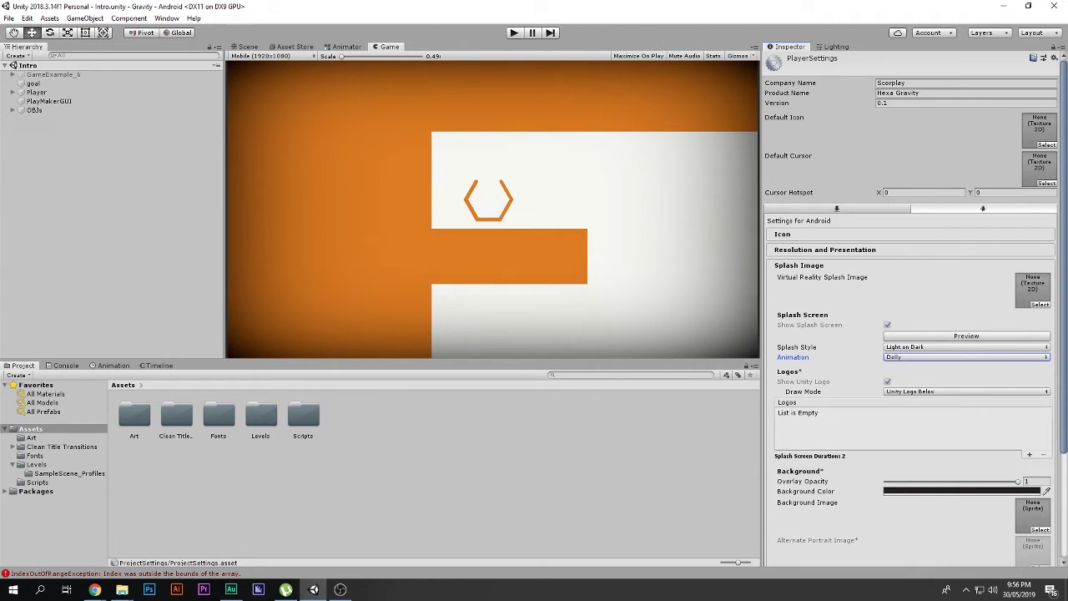
{"action": "left_click", "coordinate": [926, 391]}
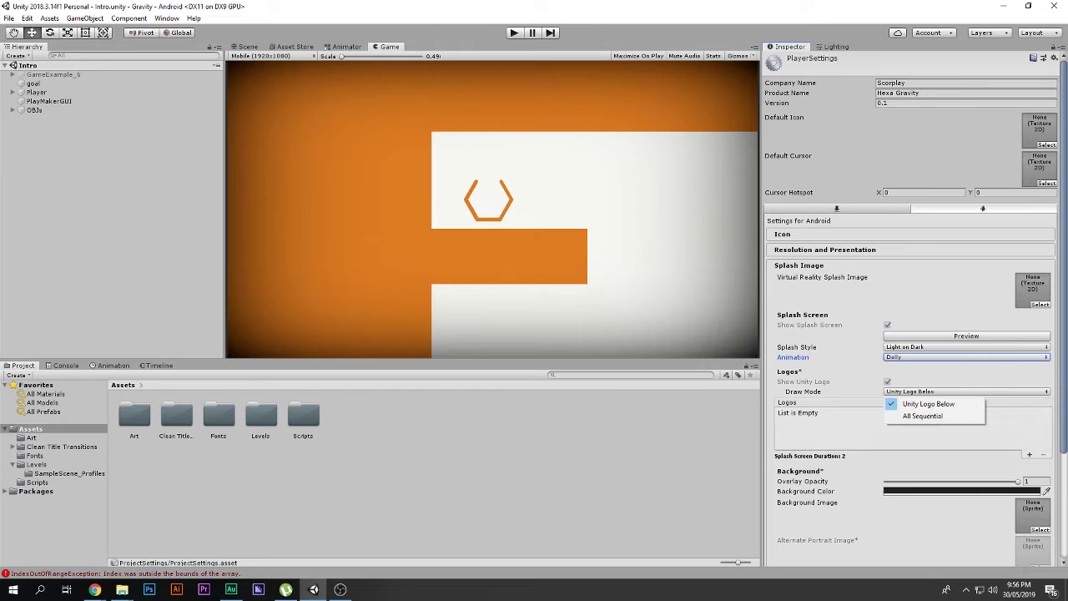
{"action": "left_click", "coordinate": [927, 404]}
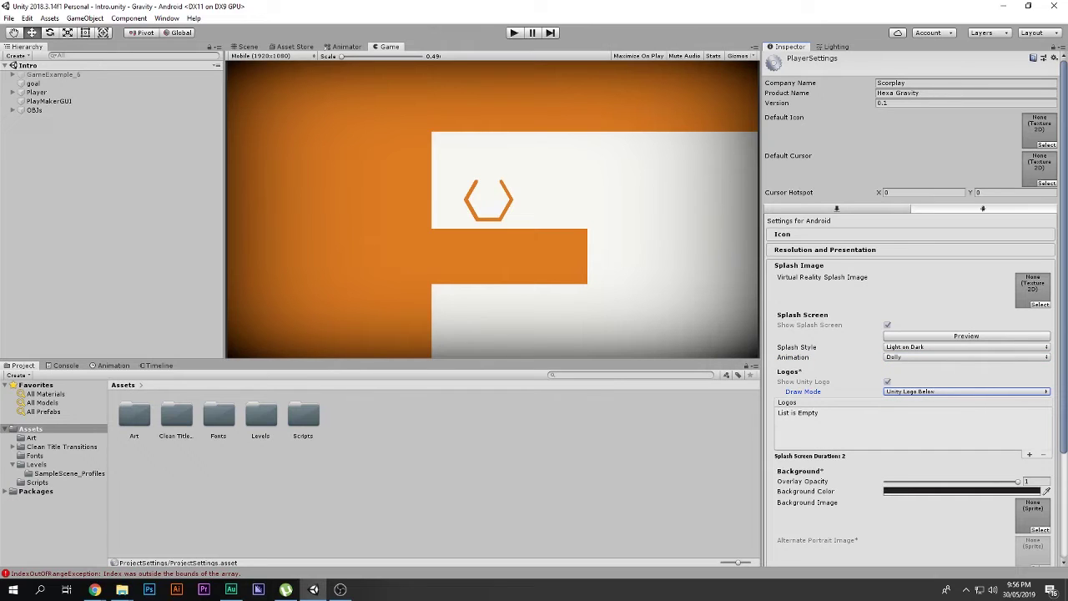
Step: Import the Scorplay_png_high image from the AI folder in File Explorer into the project's Assets folder and select it
{"action": "left_click", "coordinate": [122, 589]}
{"action": "left_click", "coordinate": [71, 540]}
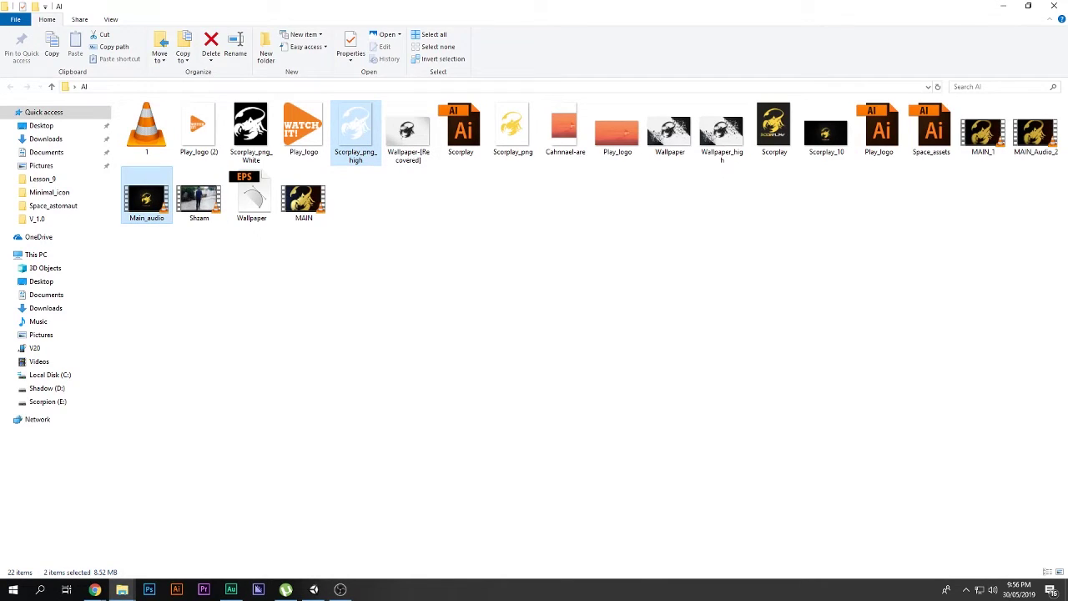
{"action": "left_click", "coordinate": [356, 129]}
{"action": "left_click_drag", "start_coordinate": [355, 130], "coordinate": [313, 589]}
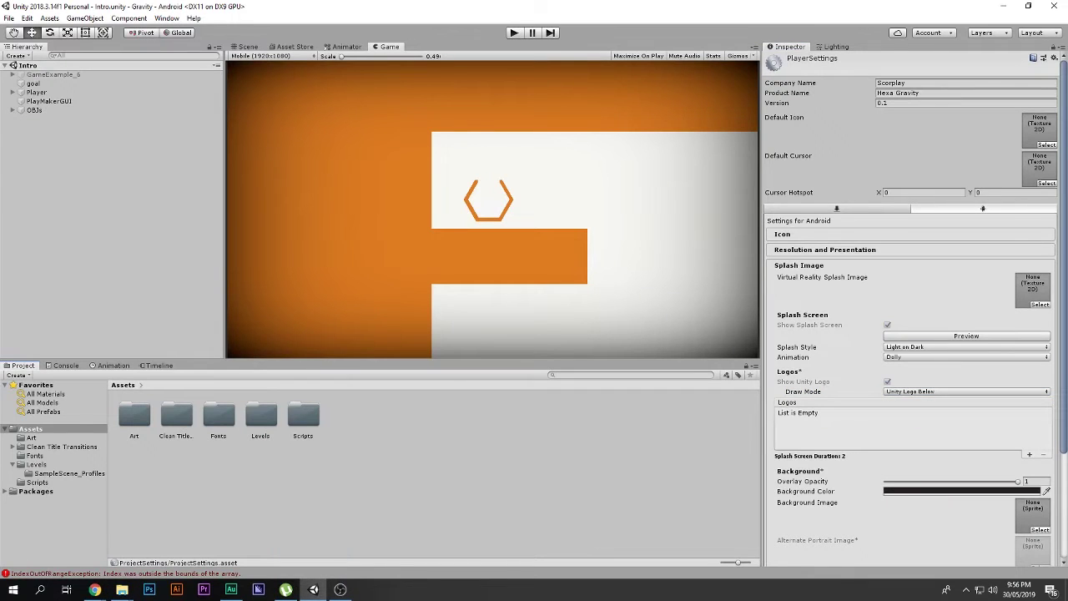
{"action": "left_click", "coordinate": [345, 415]}
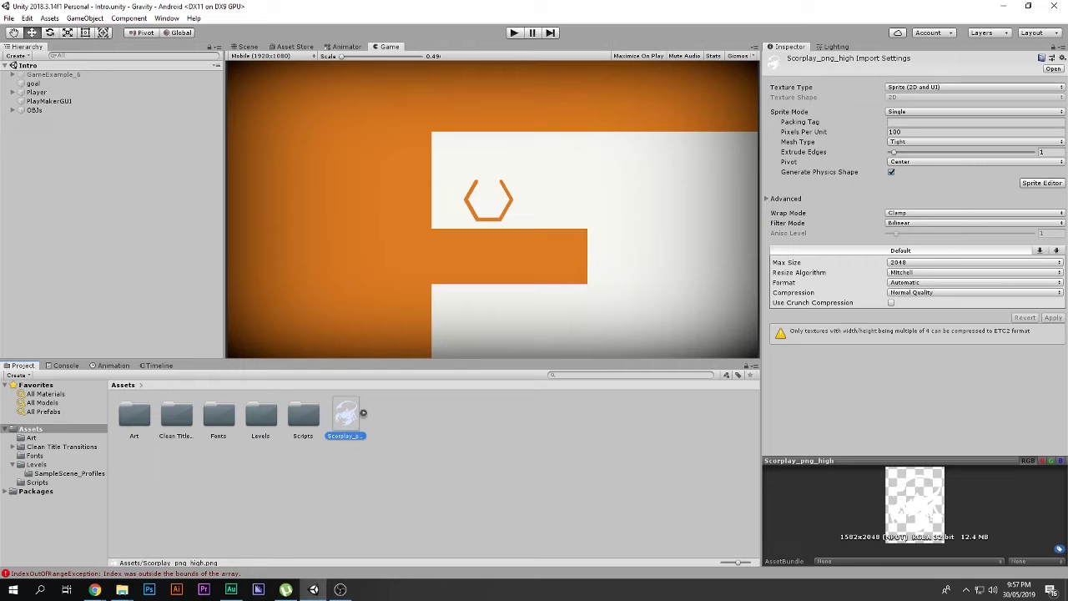
Step: Set the imported logo's texture type to Sprite (2D and UI) and check the sprite it contains
{"action": "left_click", "coordinate": [959, 86]}
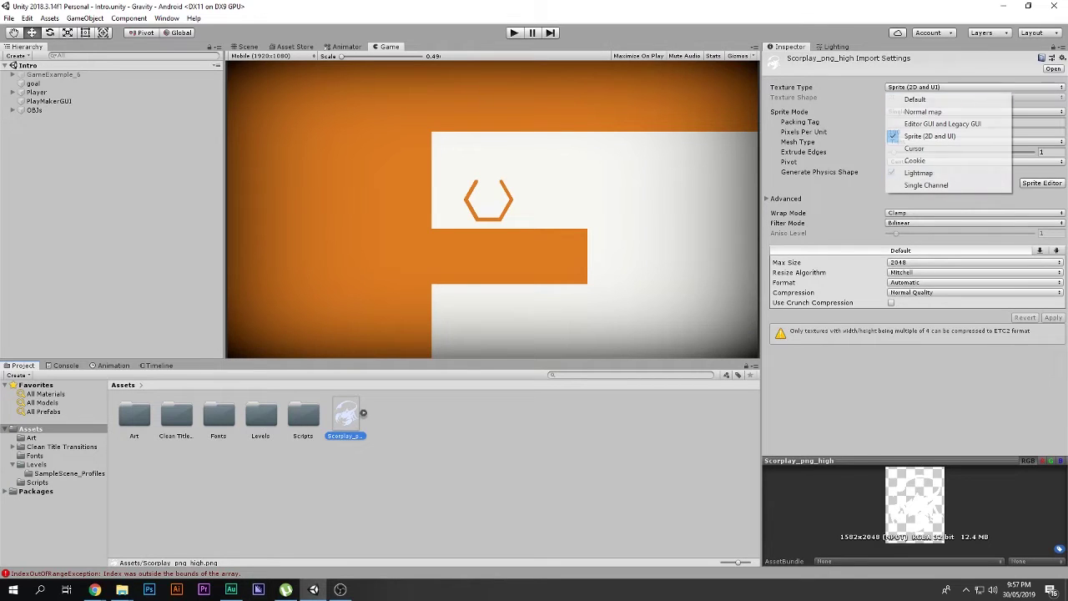
{"action": "left_click", "coordinate": [934, 136]}
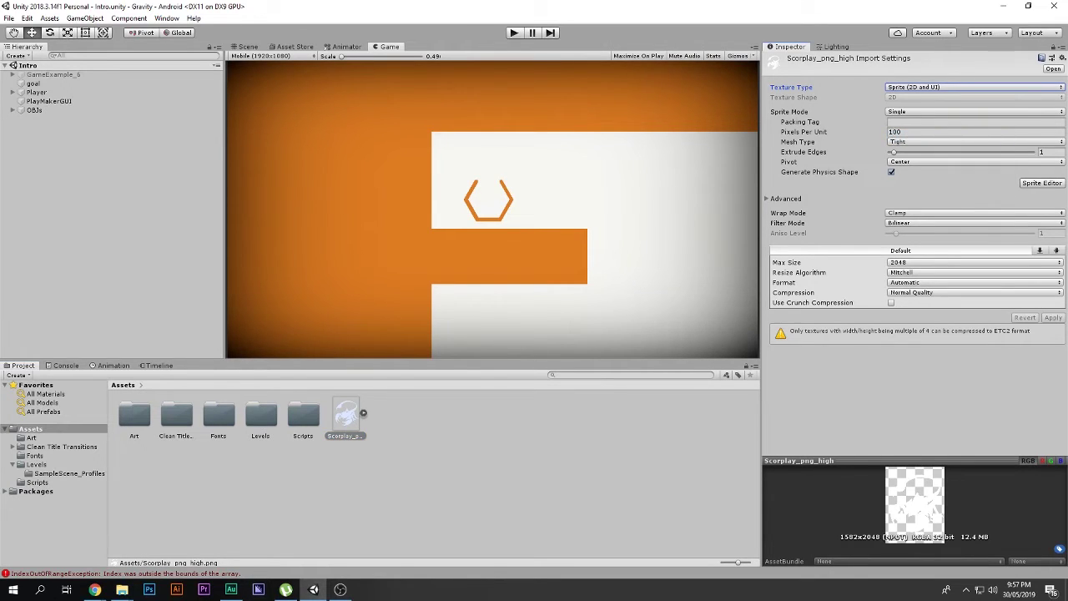
{"action": "left_click", "coordinate": [363, 412]}
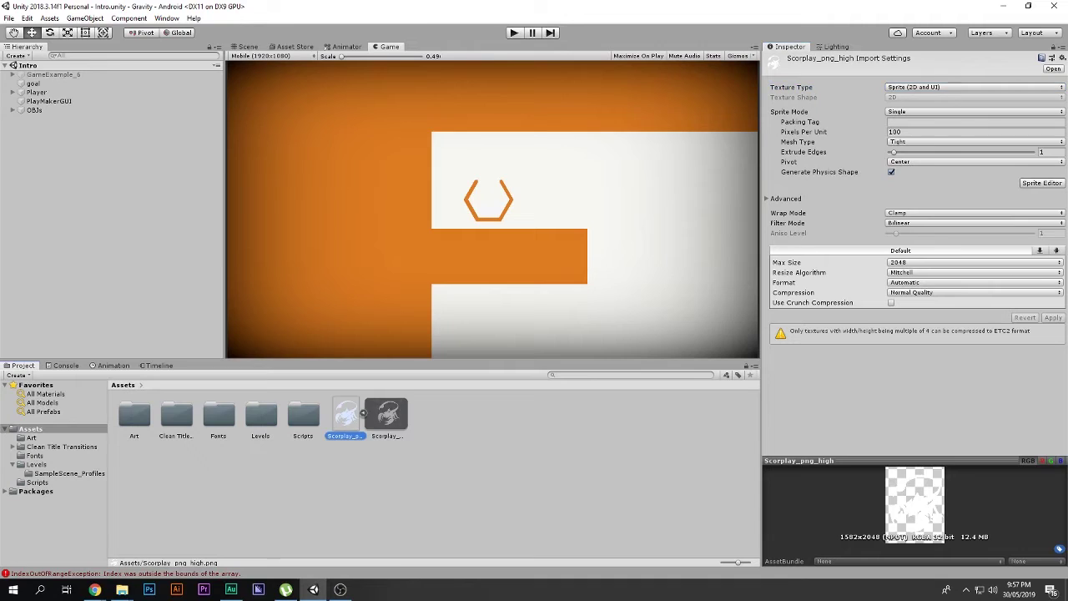
{"action": "left_click", "coordinate": [363, 412]}
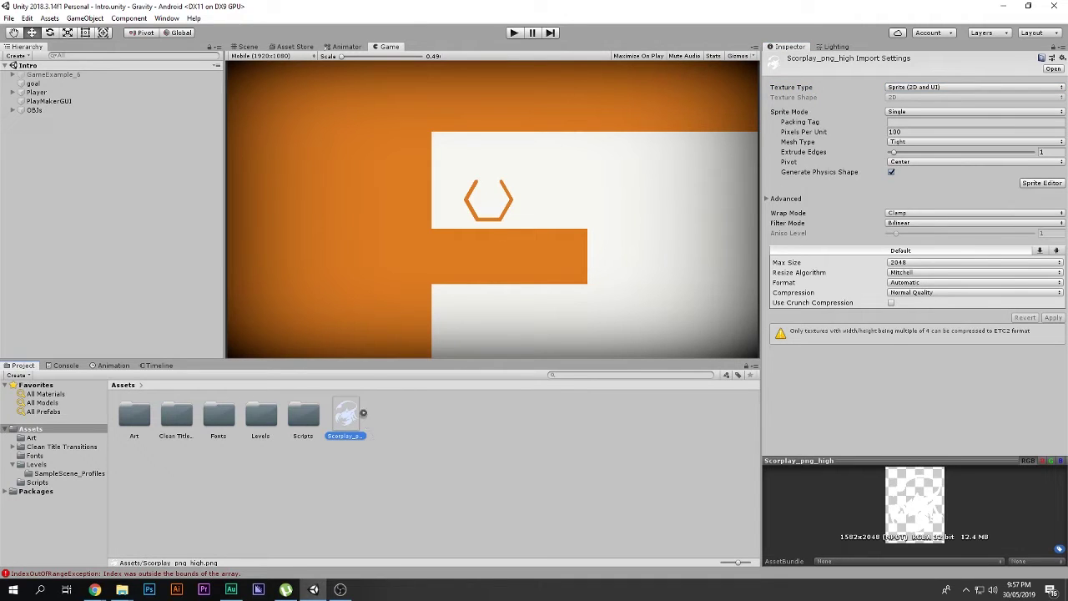
Step: Reopen the player settings and add the Scorplay_png_high sprite as a new entry in the splash Logos list
{"action": "left_click", "coordinate": [8, 17]}
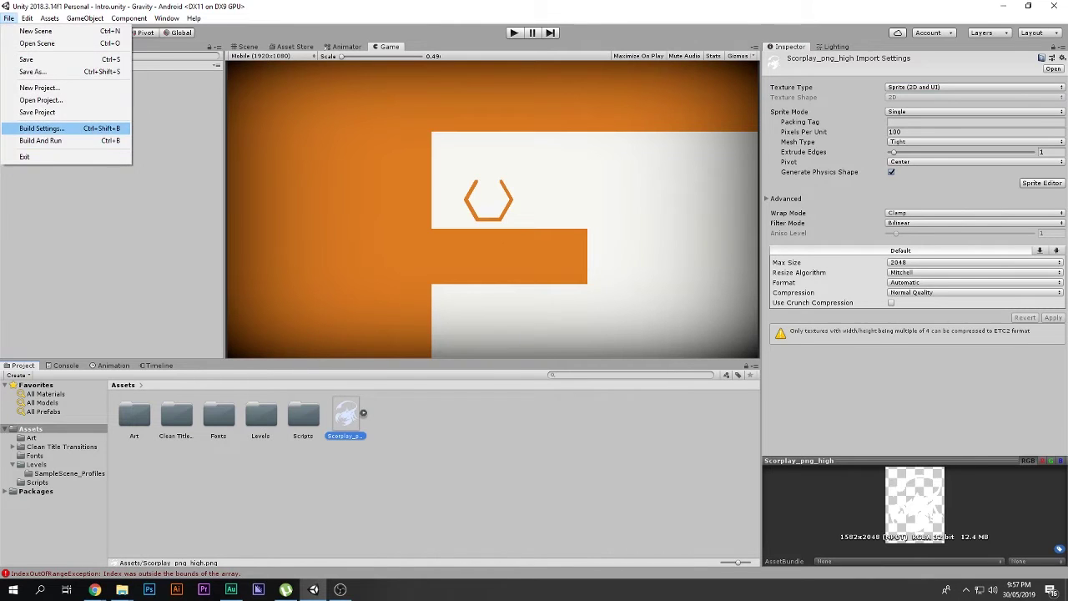
{"action": "left_click", "coordinate": [42, 129]}
{"action": "left_click", "coordinate": [382, 403]}
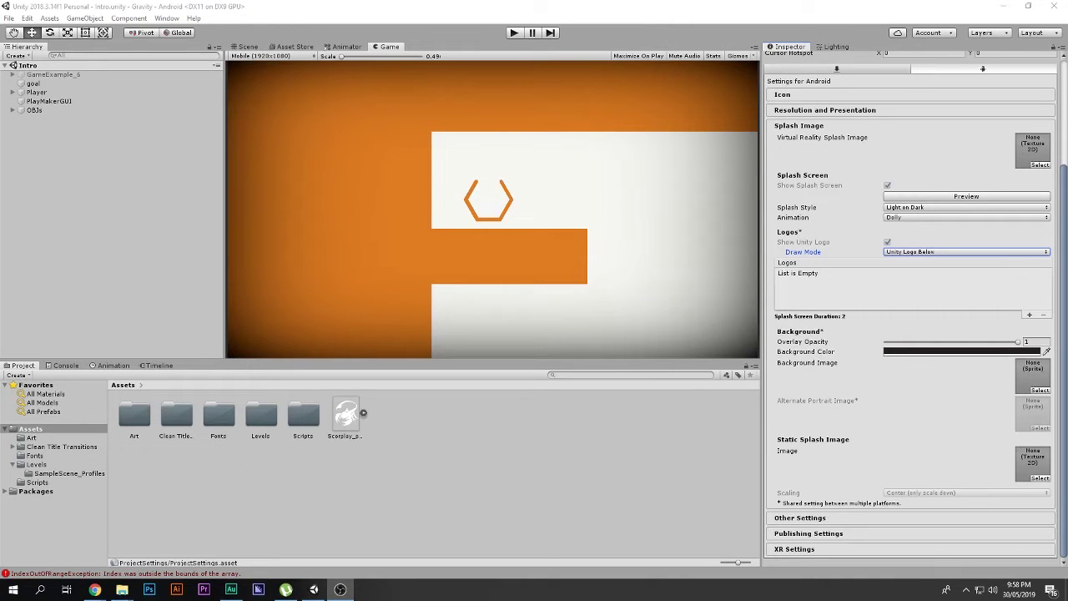
{"action": "left_click", "coordinate": [1029, 314]}
{"action": "left_click", "coordinate": [346, 415]}
{"action": "left_click_drag", "start_coordinate": [345, 414], "coordinate": [801, 288]}
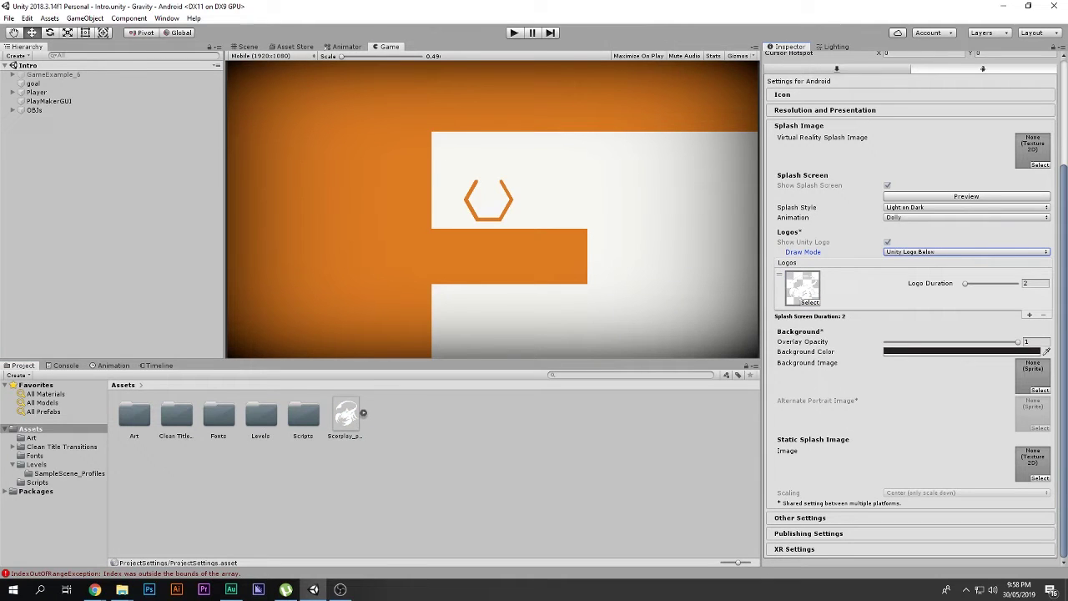
Step: Check the logo draw mode options and preview the splash screen with Unity Logo Below
{"action": "left_click", "coordinate": [966, 251]}
{"action": "key", "text": "Down"}
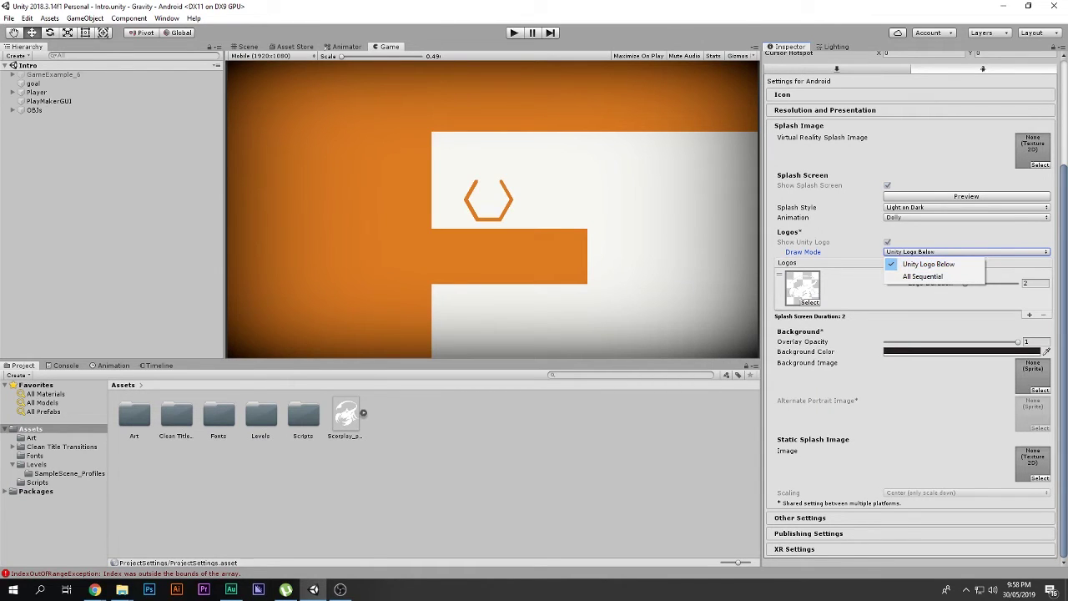
{"action": "left_click", "coordinate": [966, 197]}
{"action": "left_click", "coordinate": [966, 197]}
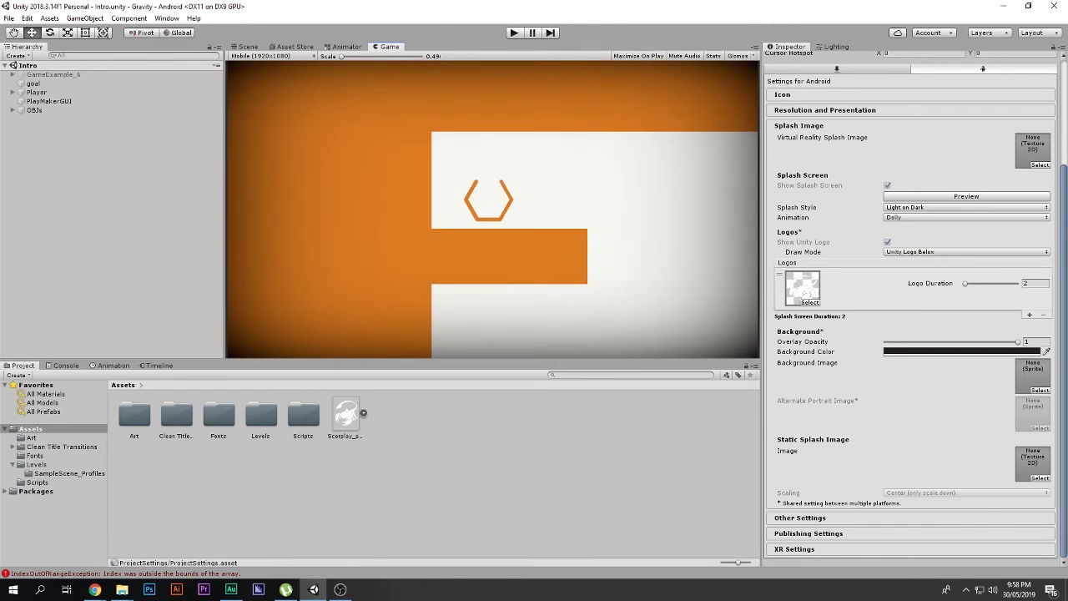
{"action": "left_click", "coordinate": [966, 197]}
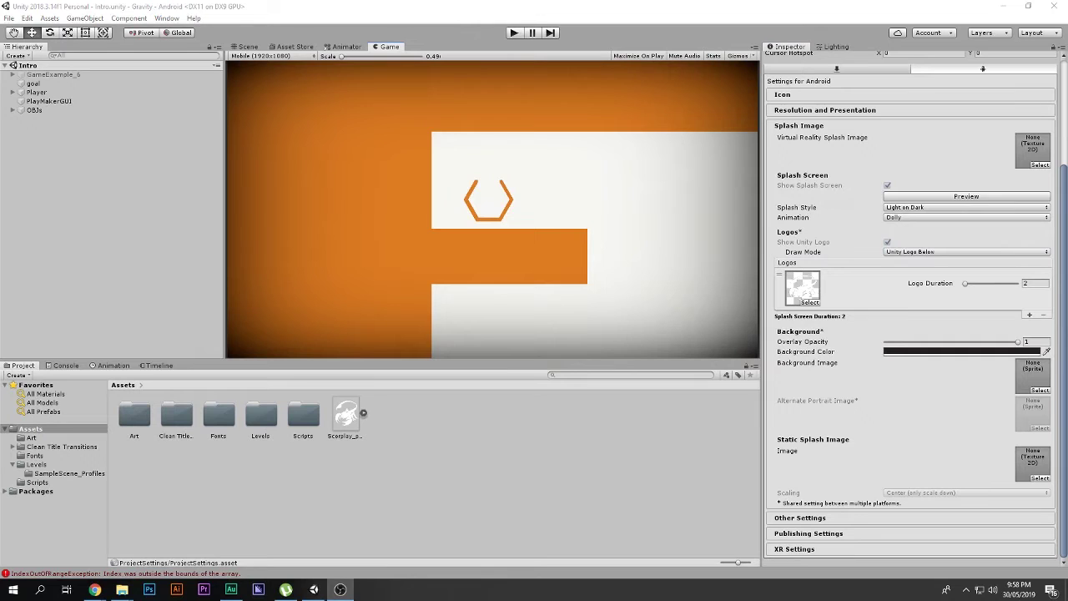
Step: Set the logo draw mode to All Sequential, keeping the Unity logo's duration at 2
{"action": "left_click", "coordinate": [966, 251]}
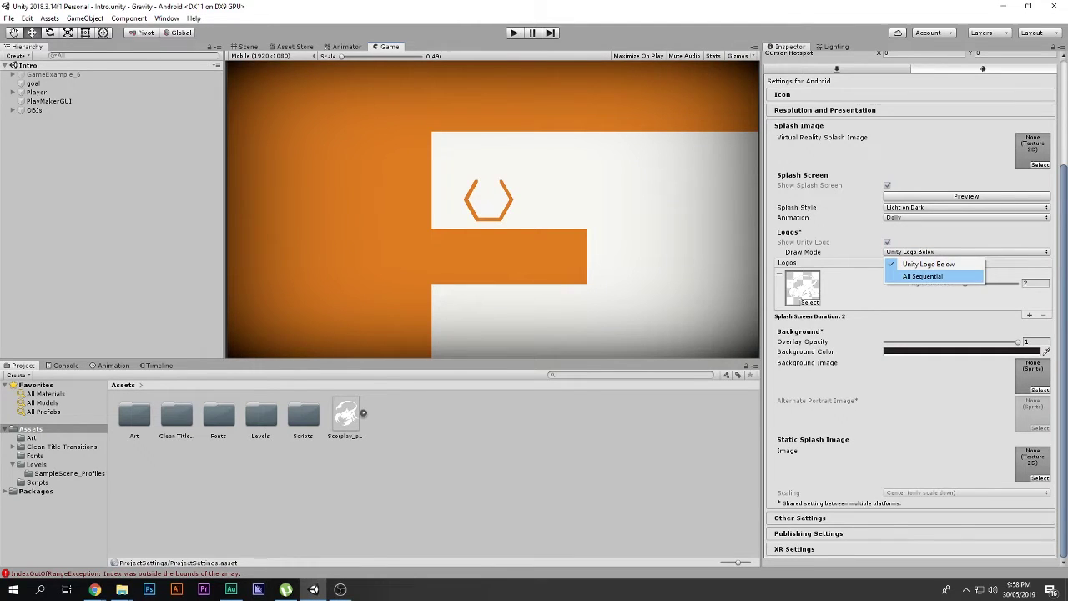
{"action": "left_click", "coordinate": [922, 276]}
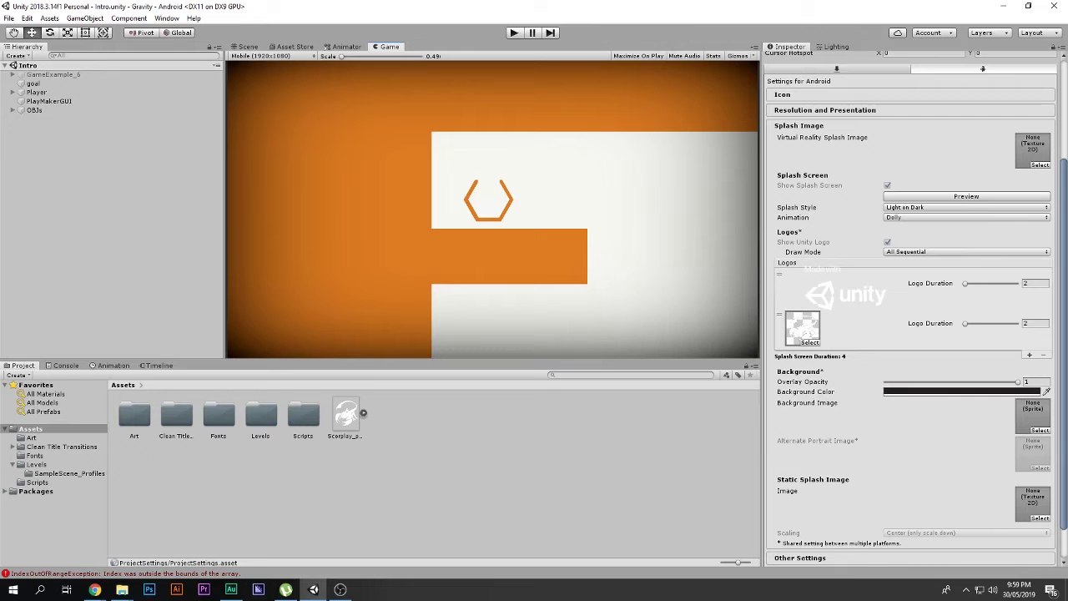
{"action": "mouse_move", "coordinate": [965, 284]}
{"action": "left_mouse_down"}
{"action": "mouse_move", "coordinate": [999, 284]}
{"action": "mouse_move", "coordinate": [964, 284]}
{"action": "left_mouse_up"}
Step: Assign the Demo Background sprite as the splash background image and preview the splash screen
{"action": "left_click", "coordinate": [1039, 431]}
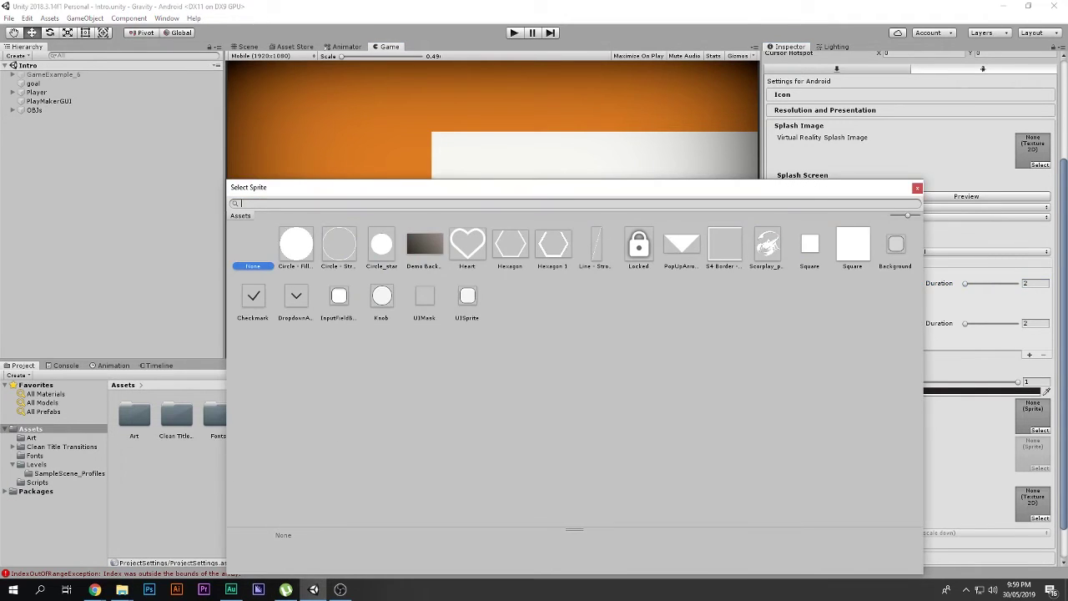
{"action": "left_click", "coordinate": [425, 244]}
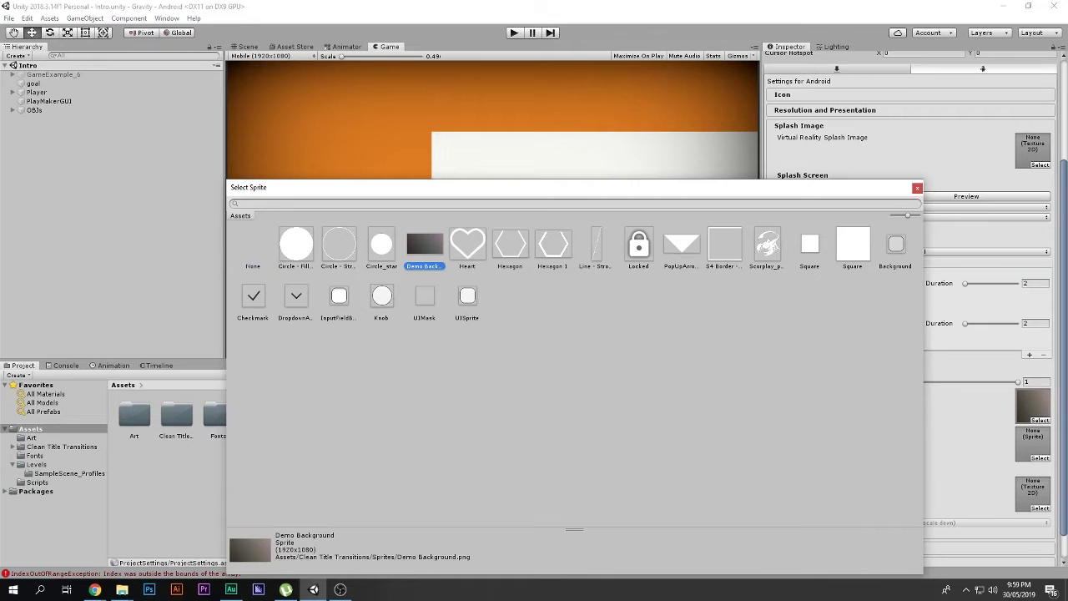
{"action": "left_click", "coordinate": [917, 187]}
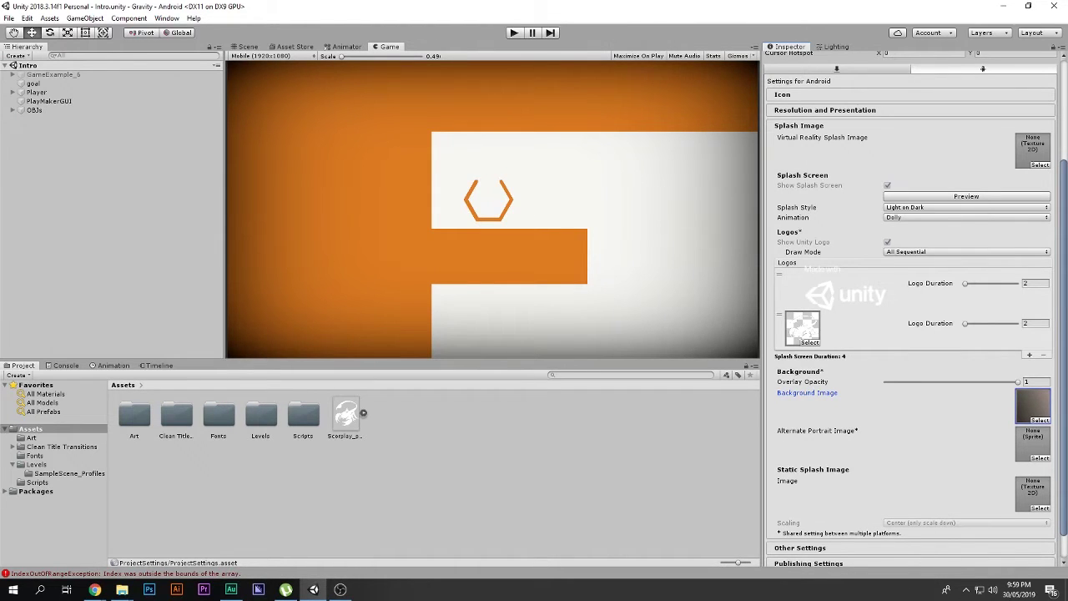
{"action": "left_click", "coordinate": [966, 196]}
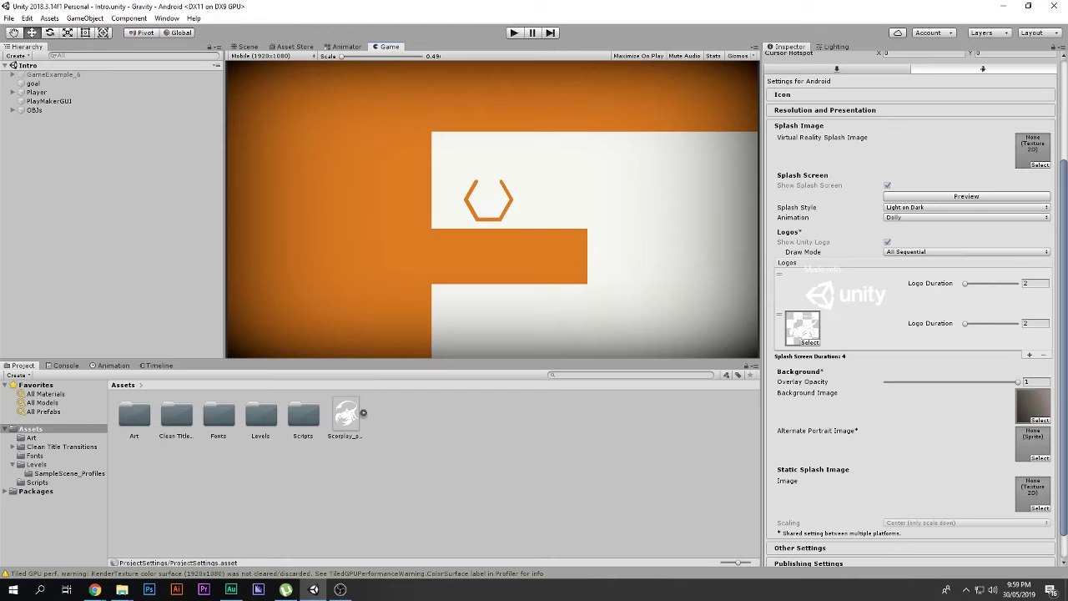
{"action": "left_click", "coordinate": [966, 196]}
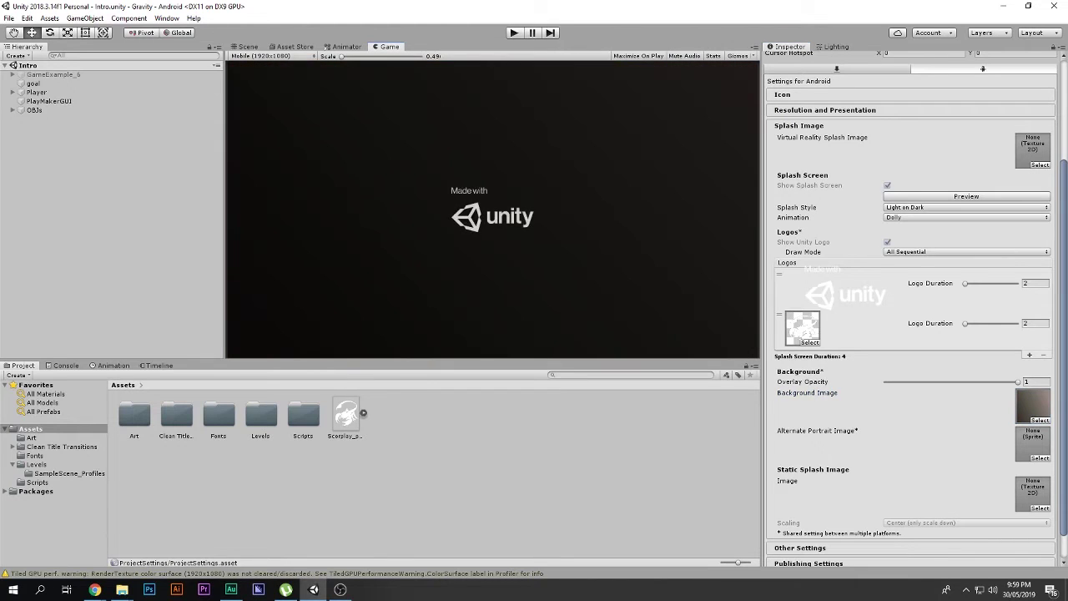
Step: Try the Heart and Scorplay_png_high sprites as the splash background image, restoring Demo Background at the end
{"action": "left_click", "coordinate": [1039, 421]}
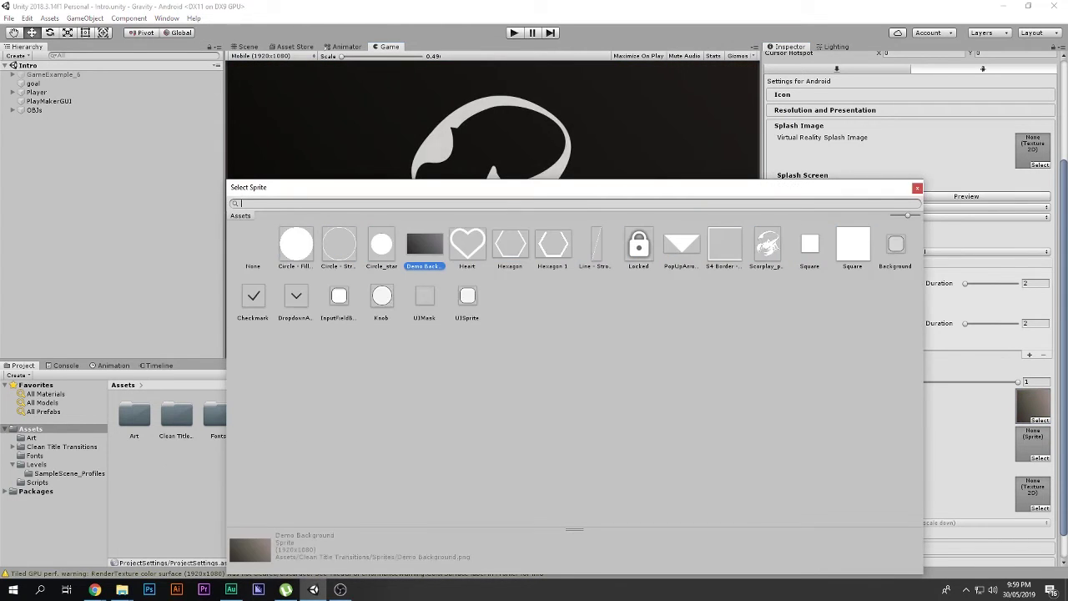
{"action": "left_click", "coordinate": [467, 244]}
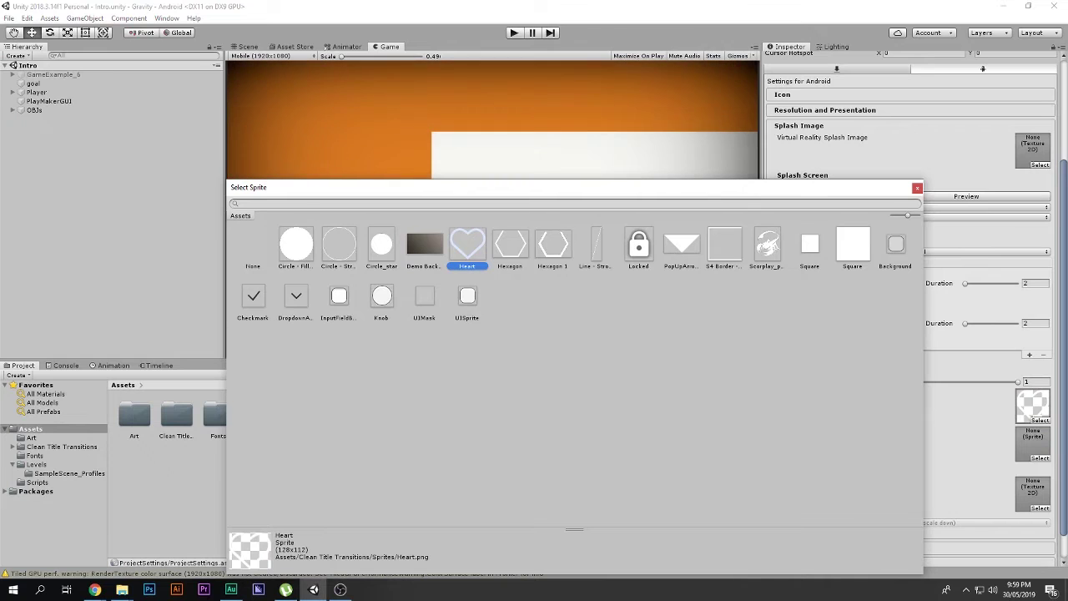
{"action": "left_click", "coordinate": [766, 244]}
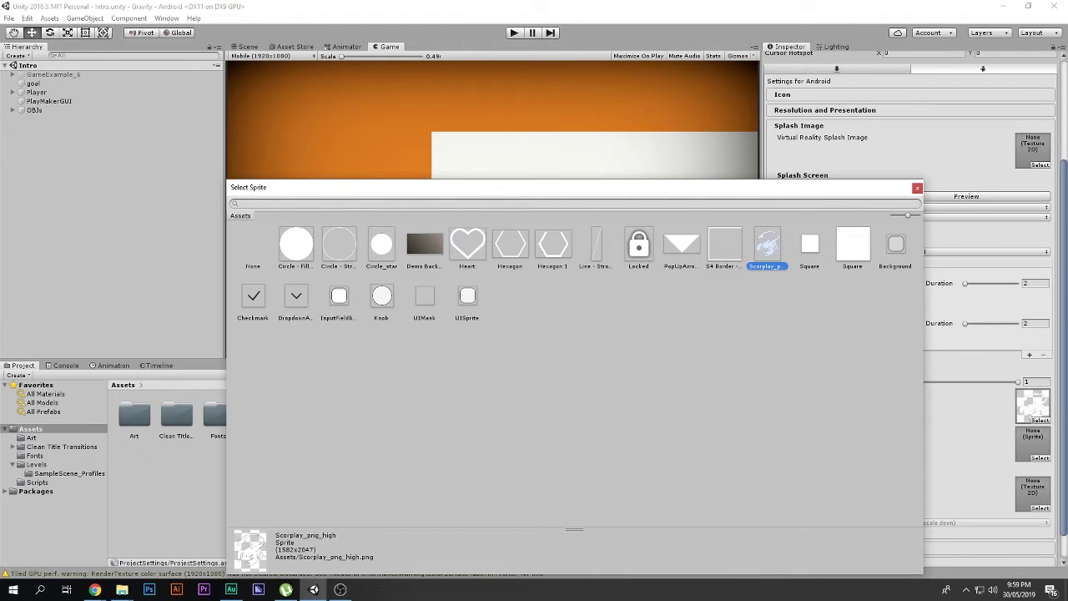
{"action": "left_click", "coordinate": [424, 245]}
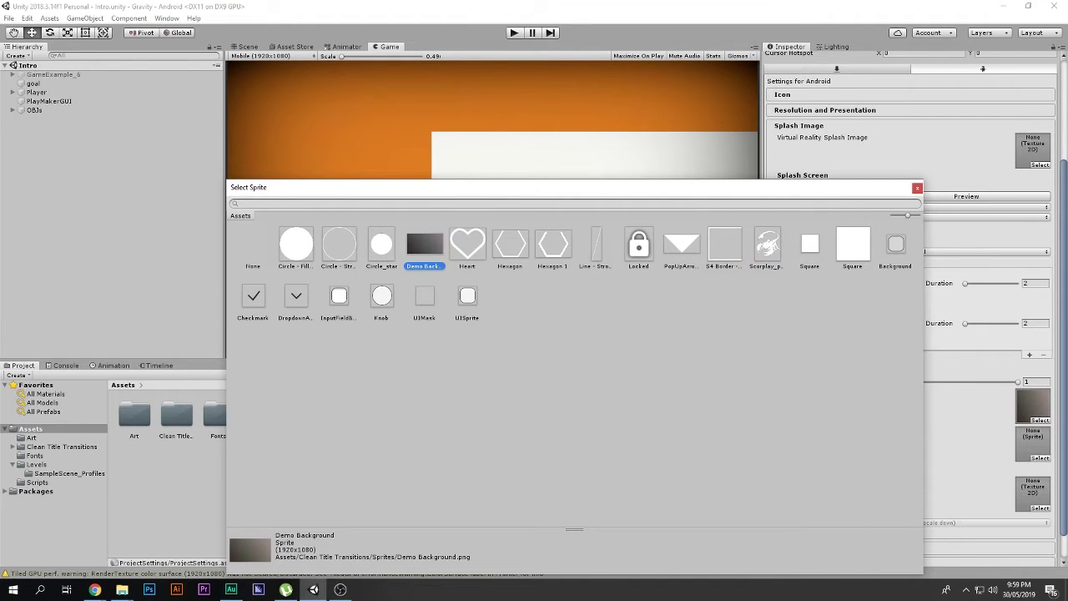
{"action": "left_click", "coordinate": [917, 187]}
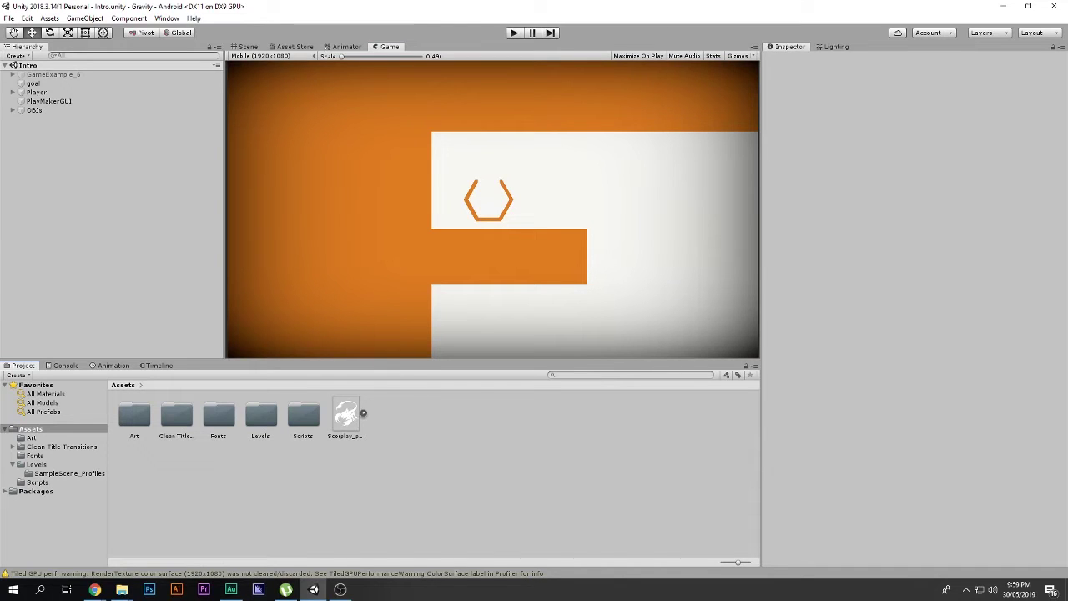
Step: Open the Player project settings, fit the window beside the game view, and preview the splash screen
{"action": "left_click", "coordinate": [9, 17]}
{"action": "left_click", "coordinate": [27, 17]}
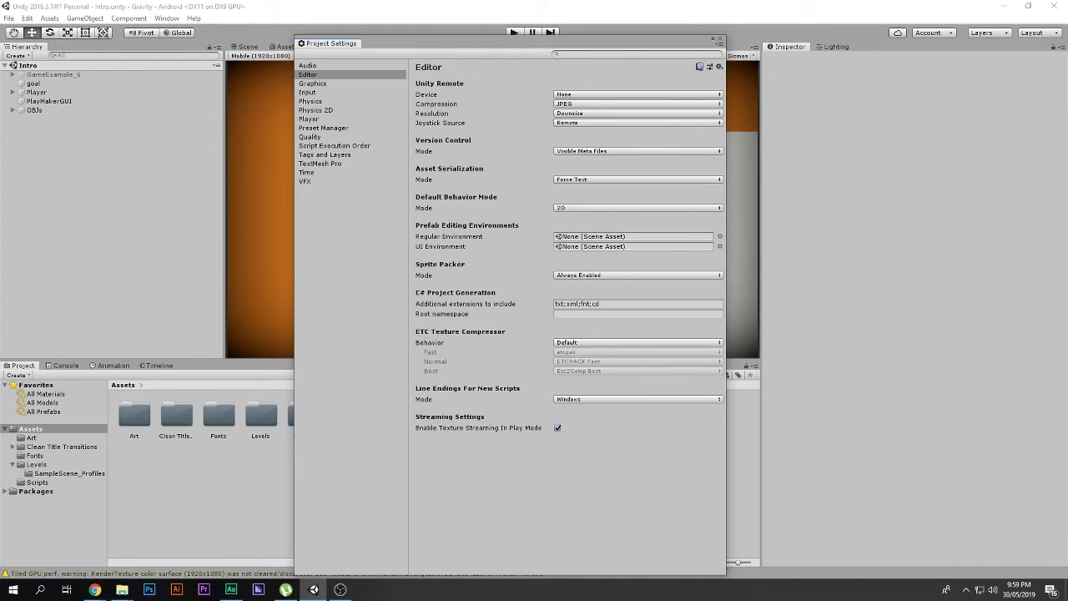
{"action": "left_click", "coordinate": [308, 120]}
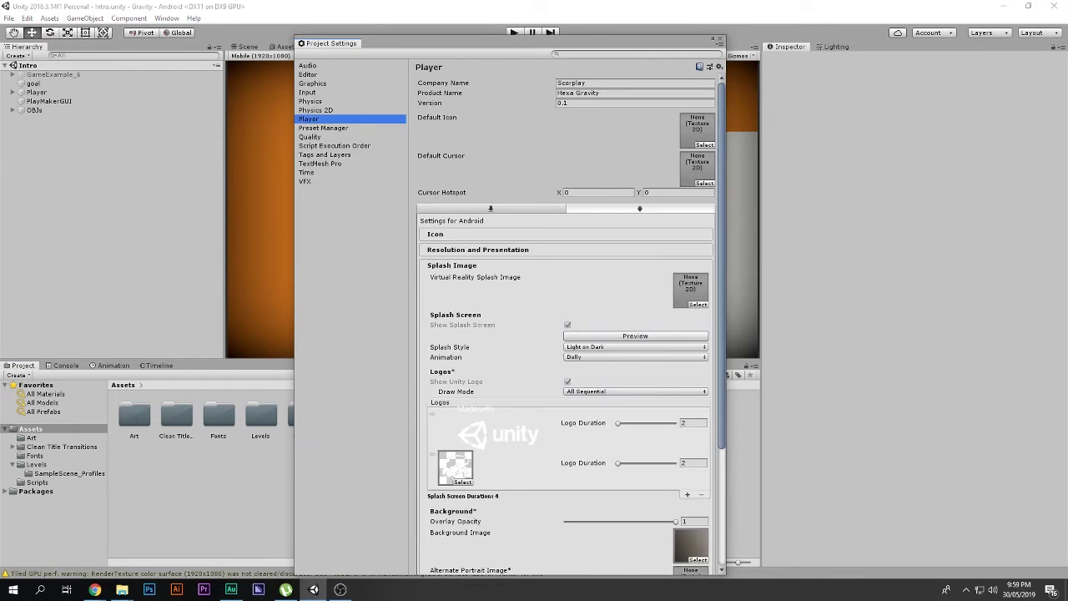
{"action": "left_click_drag", "start_coordinate": [333, 43], "coordinate": [659, 23]}
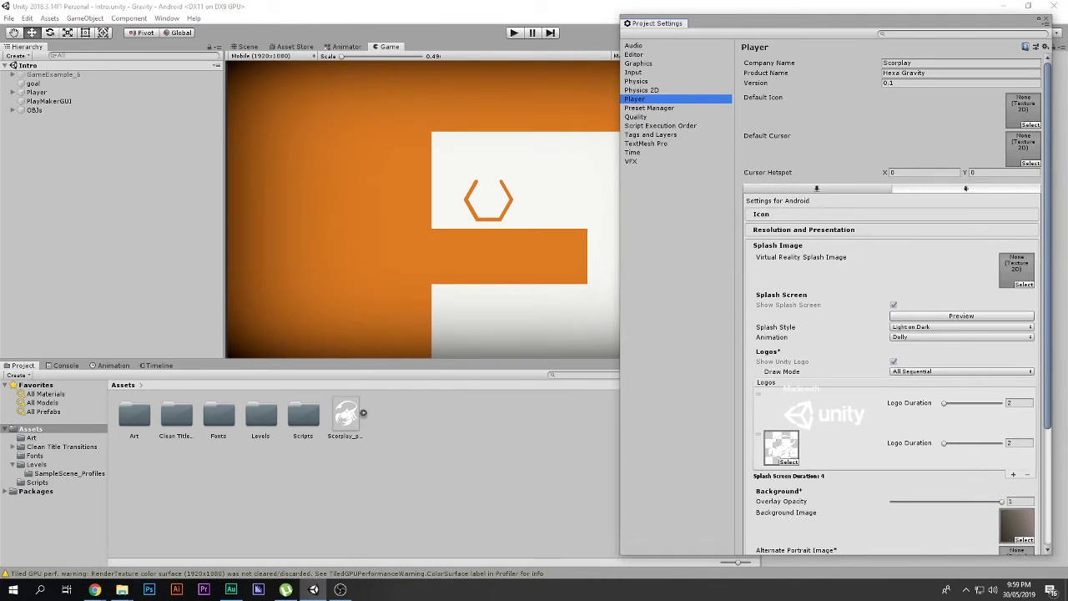
{"action": "left_click_drag", "start_coordinate": [618, 221], "coordinate": [691, 227]}
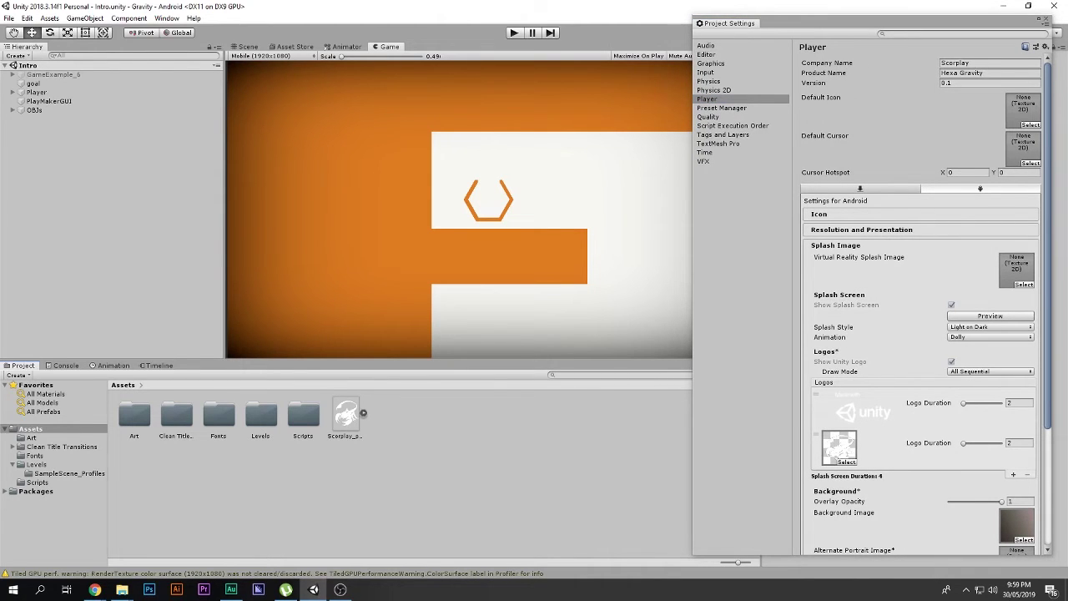
{"action": "left_click_drag", "start_coordinate": [835, 20], "coordinate": [825, 19]}
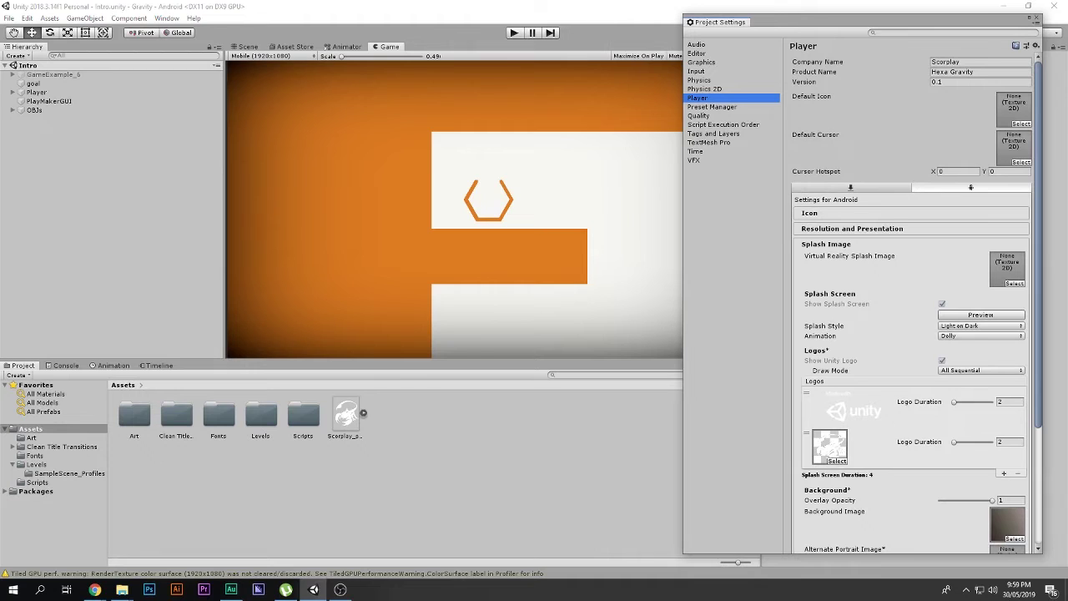
{"action": "scroll", "coordinate": [916, 304], "scroll_direction": "down", "scroll_amount": 3}
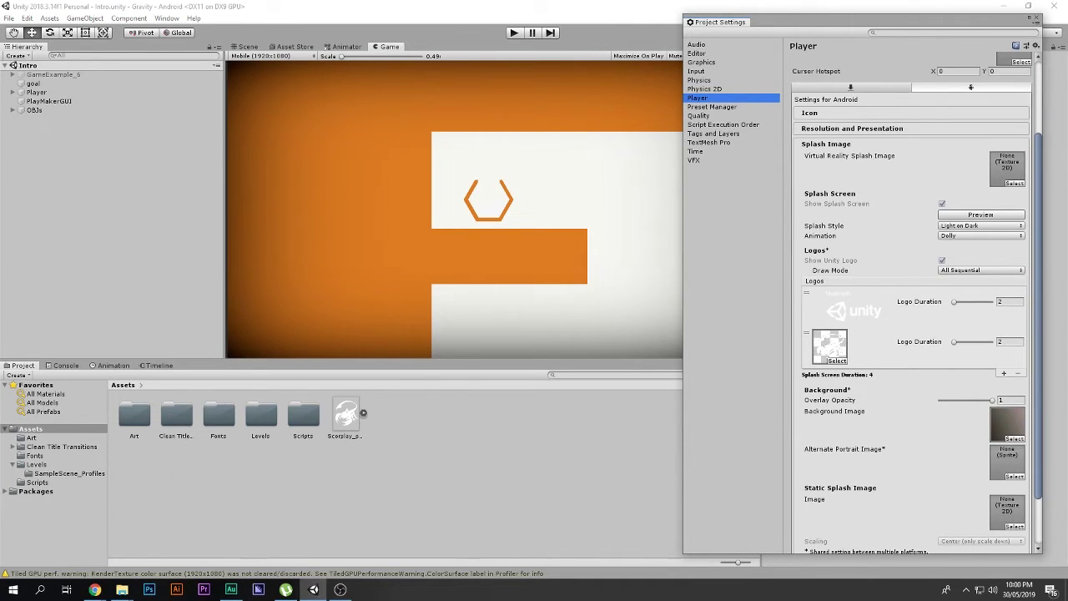
{"action": "left_click", "coordinate": [980, 214]}
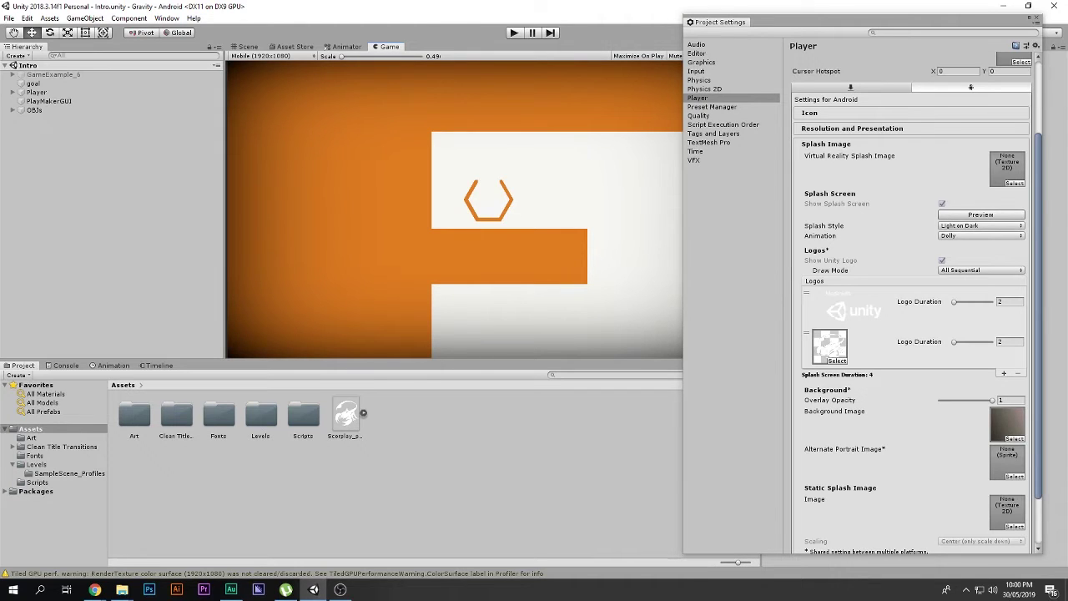
Step: Remove the custom scorpion logo entry from the splash Logos list
{"action": "left_click", "coordinate": [854, 309]}
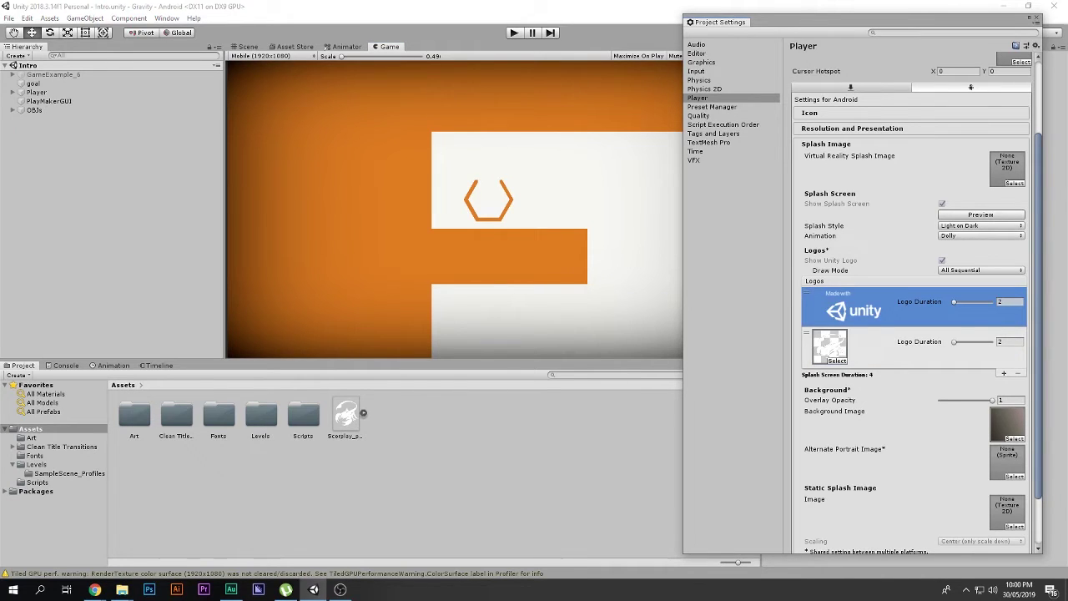
{"action": "left_click", "coordinate": [871, 347]}
{"action": "left_click", "coordinate": [1018, 373]}
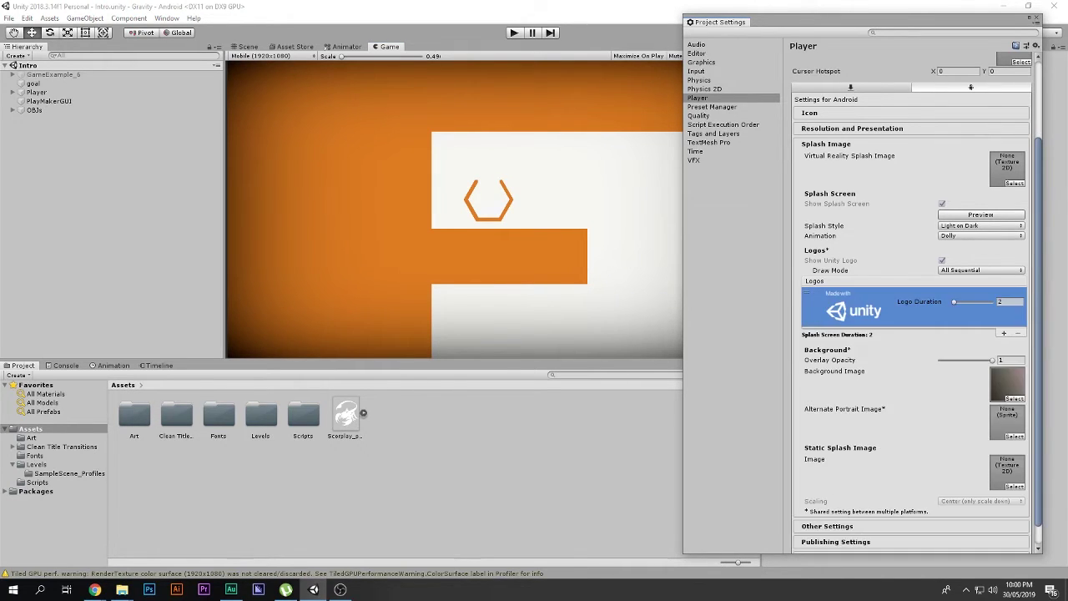
Step: Set the logo draw mode to Unity Logo Below, preview the splash screen, and close the project settings
{"action": "left_click", "coordinate": [981, 270]}
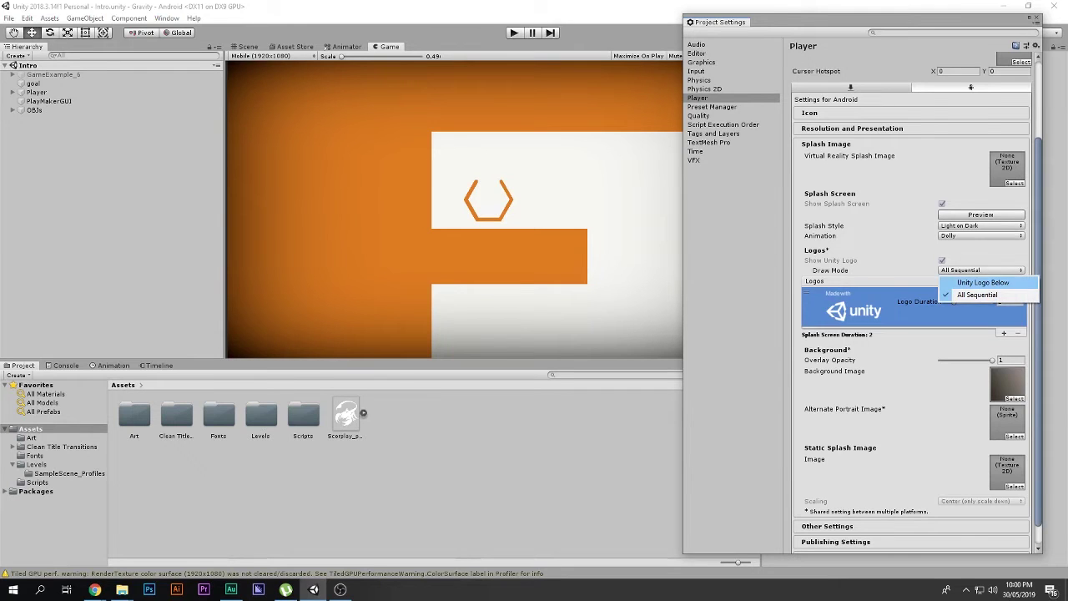
{"action": "left_click", "coordinate": [982, 282]}
{"action": "left_click", "coordinate": [980, 215]}
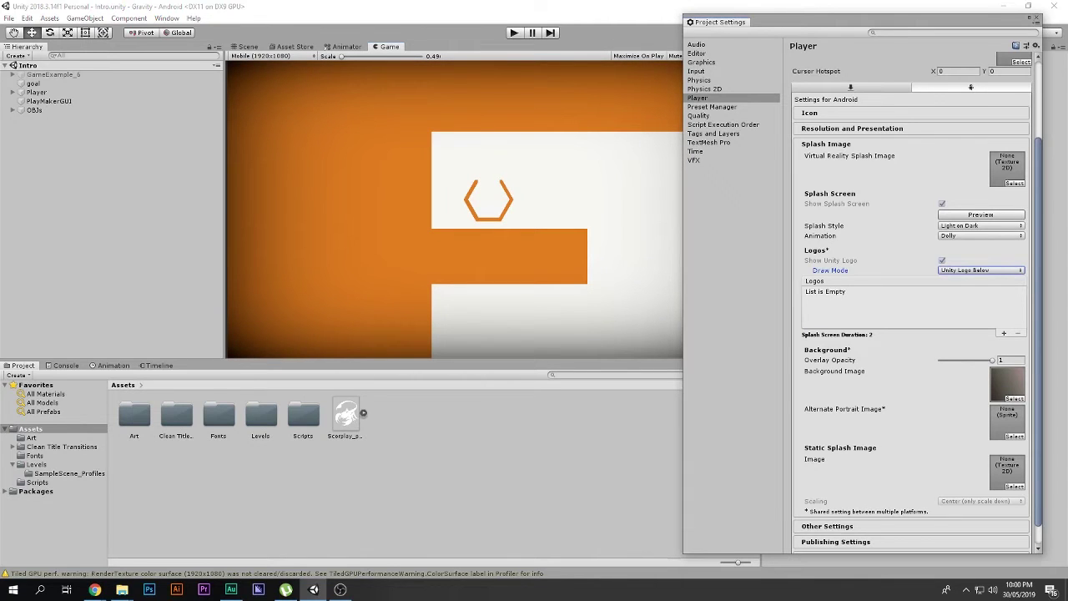
{"action": "left_click", "coordinate": [1037, 17]}
Step: Create and open a new scene named Intro in the Assets folder, and frame its camera in the Scene view
{"action": "right_click", "coordinate": [511, 414]}
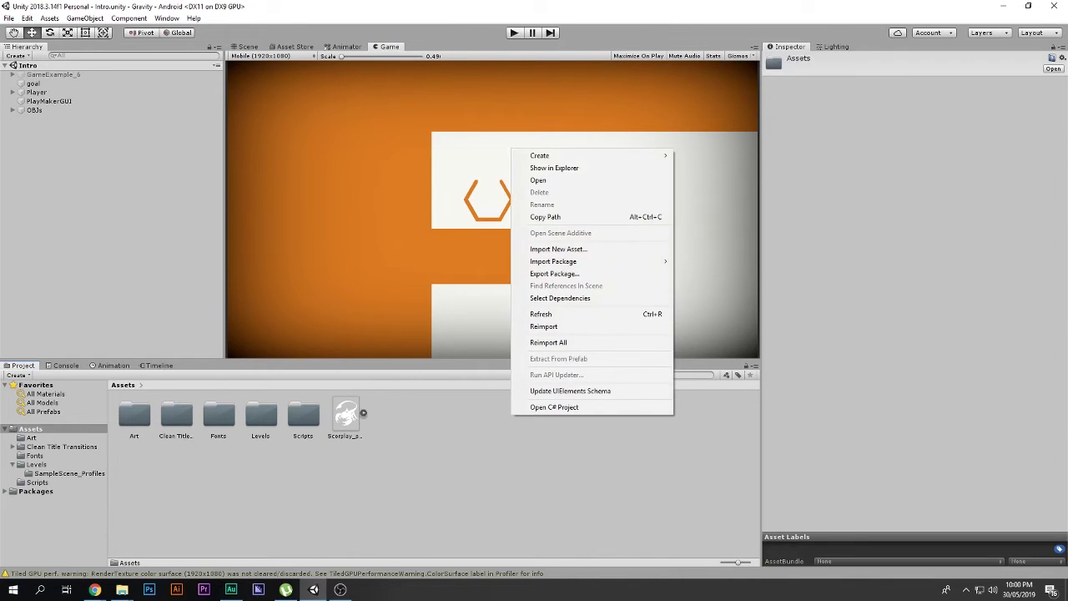
{"action": "mouse_move", "coordinate": [600, 155]}
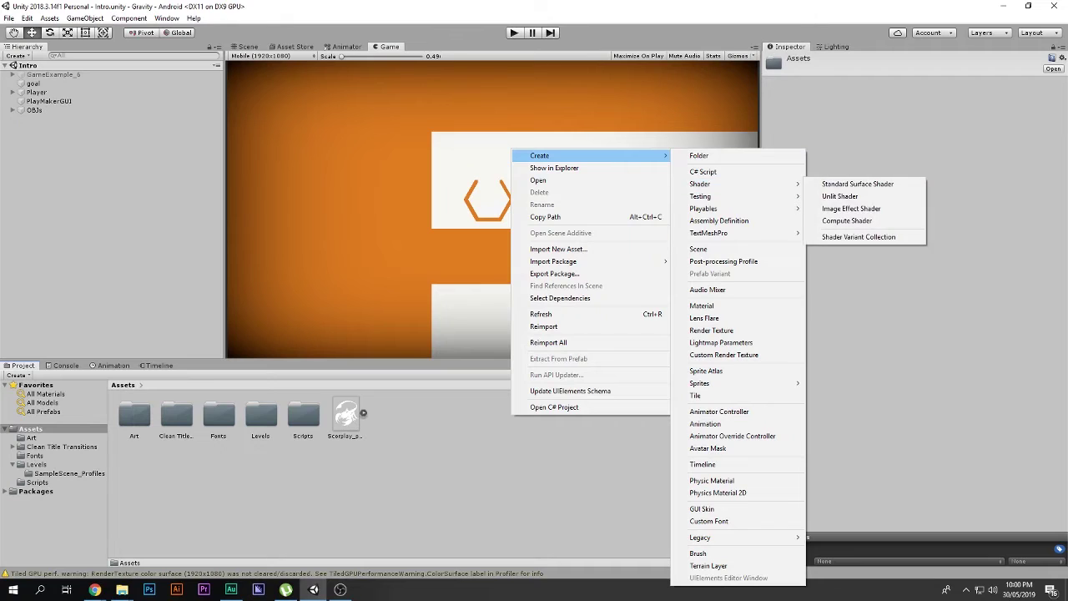
{"action": "left_click", "coordinate": [698, 249]}
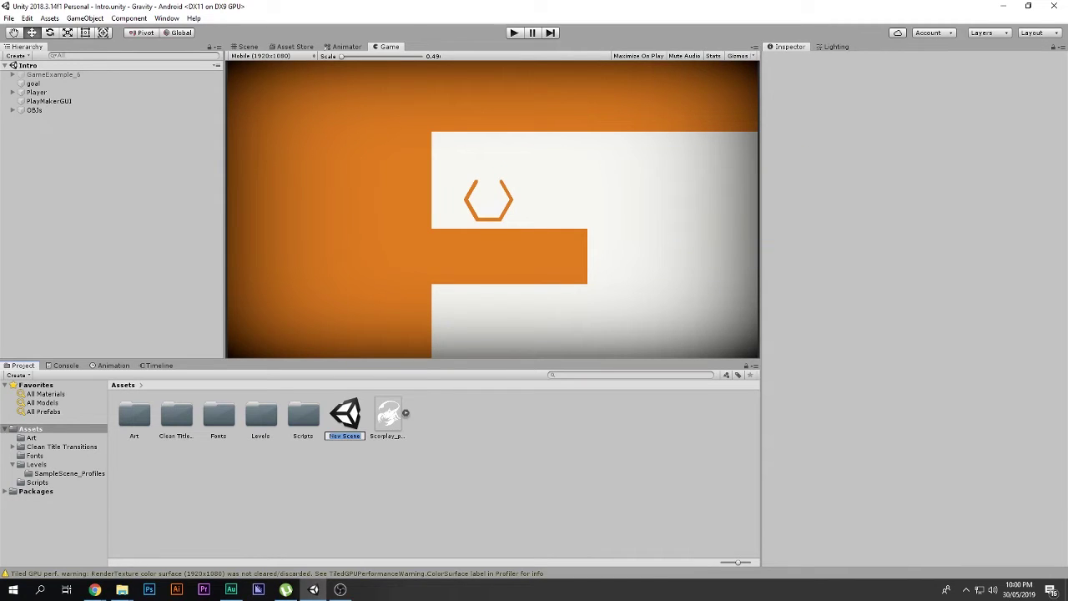
{"action": "type", "text": "ntro"}
{"action": "key", "text": "Return"}
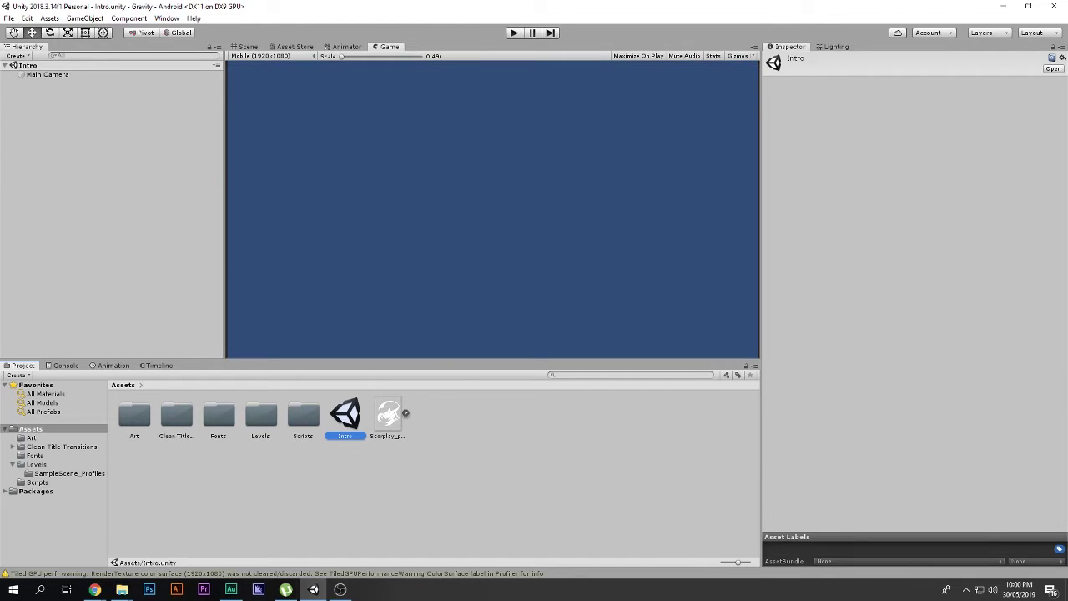
{"action": "left_click", "coordinate": [248, 47]}
{"action": "scroll", "coordinate": [492, 210], "scroll_direction": "down", "scroll_amount": 8}
{"action": "middle_click_drag", "start_coordinate": [420, 213], "coordinate": [512, 198]}
{"action": "scroll", "coordinate": [492, 210], "scroll_direction": "up", "scroll_amount": 6}
{"action": "scroll", "coordinate": [500, 209], "scroll_direction": "up", "scroll_amount": 5}
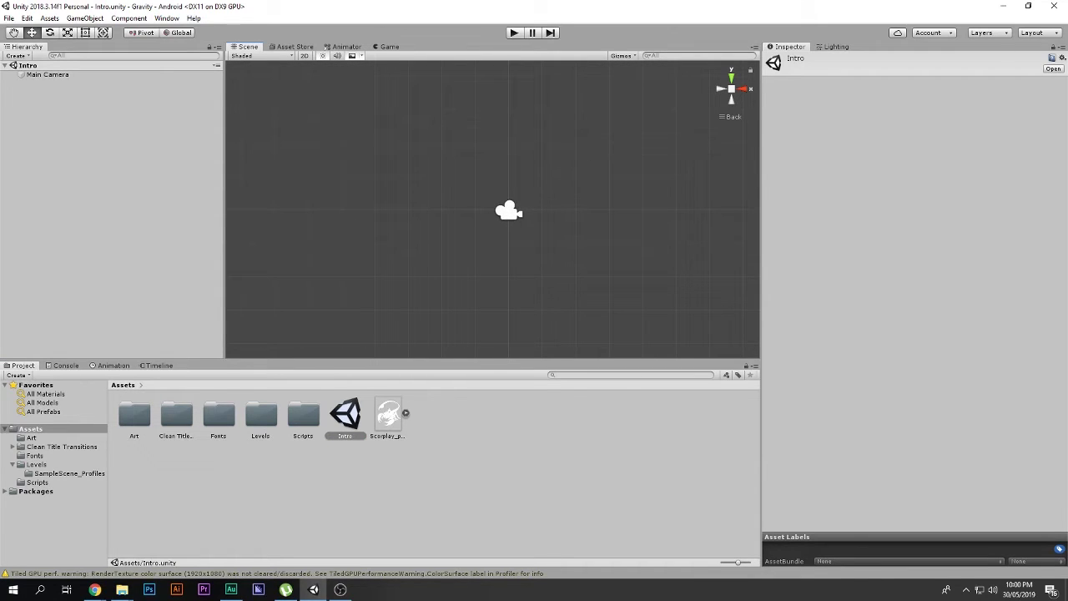
Step: Switch to the AI folder in File Explorer, import the Main_audio video into the Unity project's Assets, and preview the clip
{"action": "left_click", "coordinate": [122, 589]}
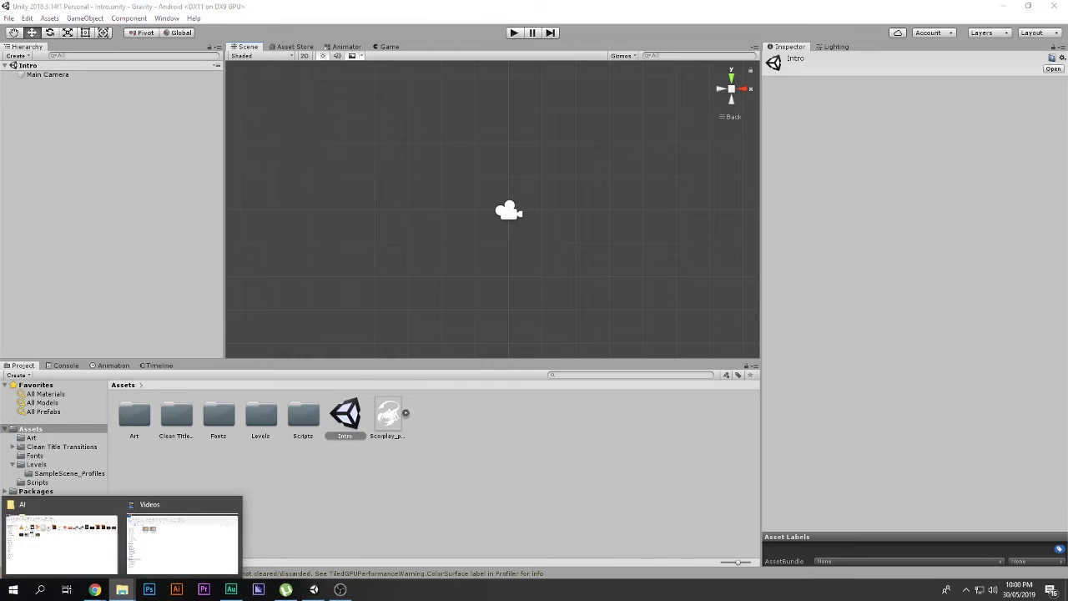
{"action": "left_click", "coordinate": [62, 539]}
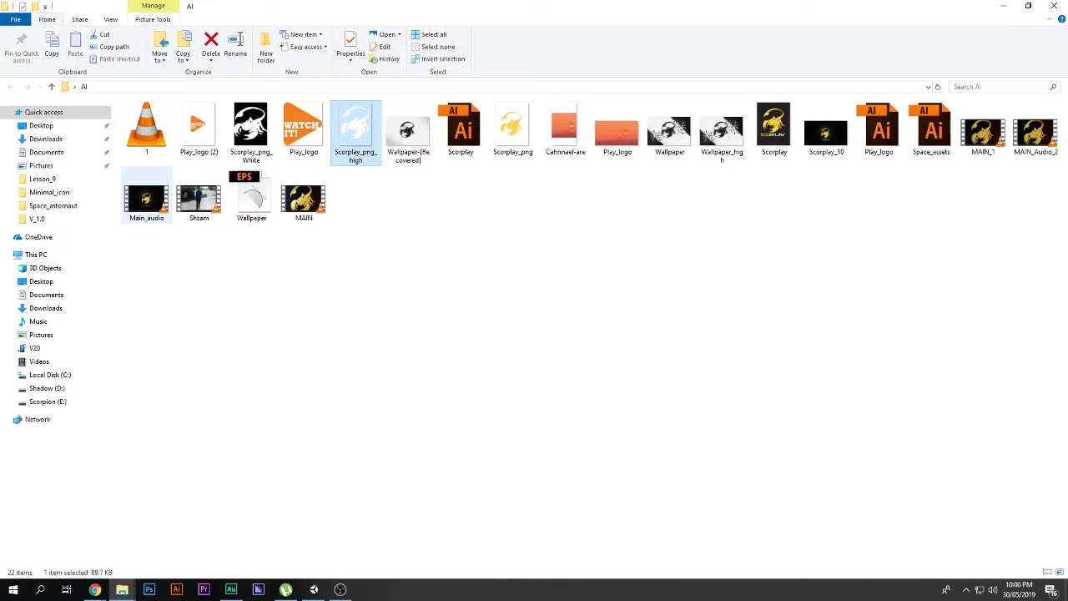
{"action": "left_click", "coordinate": [146, 198]}
{"action": "double_click", "coordinate": [146, 198]}
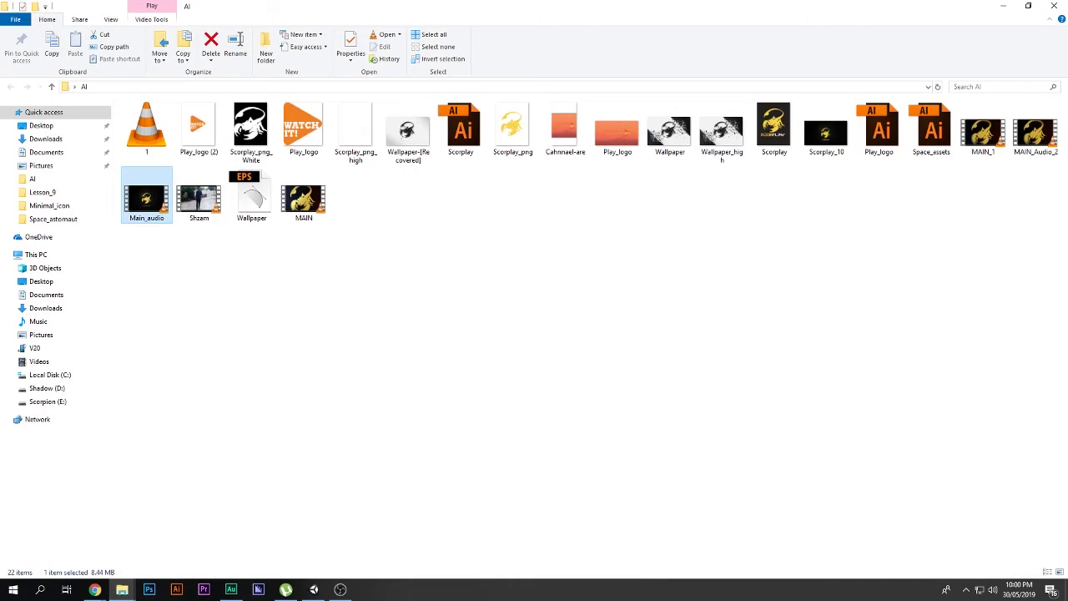
{"action": "left_click_drag", "start_coordinate": [147, 201], "coordinate": [313, 584]}
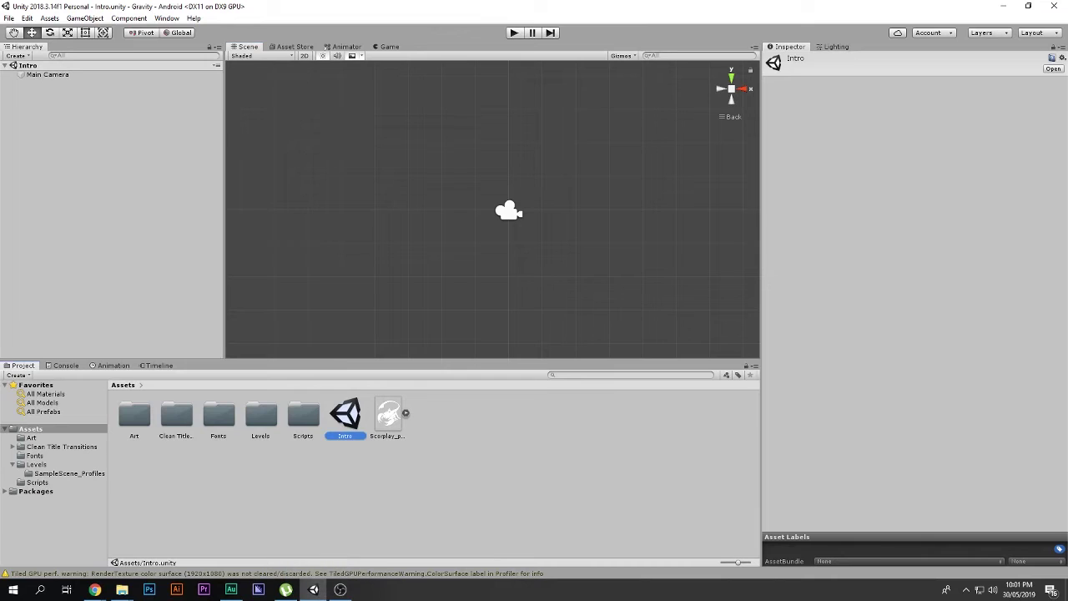
{"action": "left_click", "coordinate": [388, 415]}
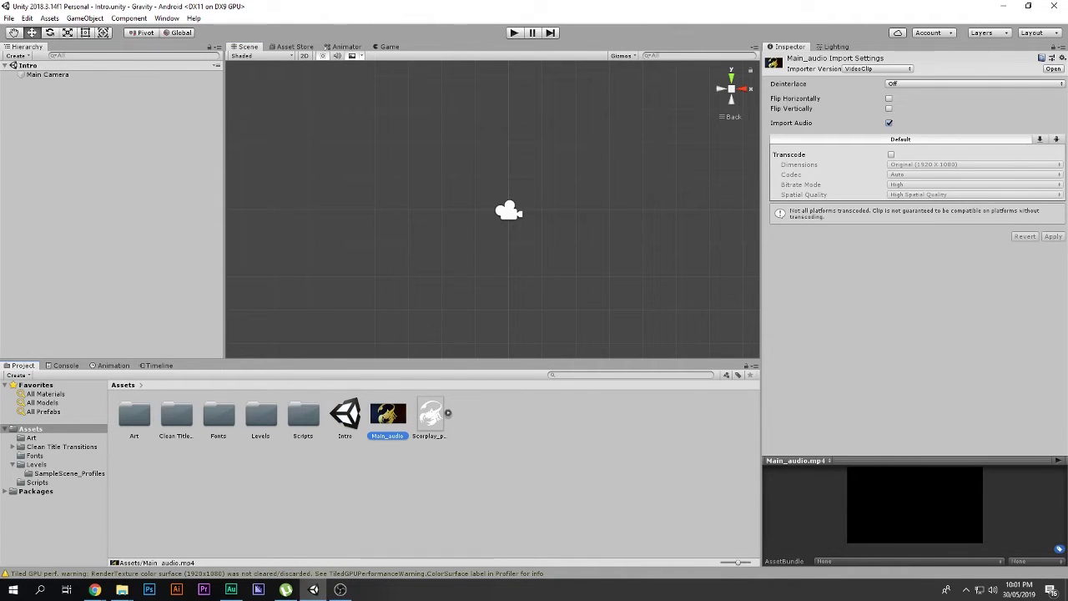
{"action": "left_click", "coordinate": [1057, 460]}
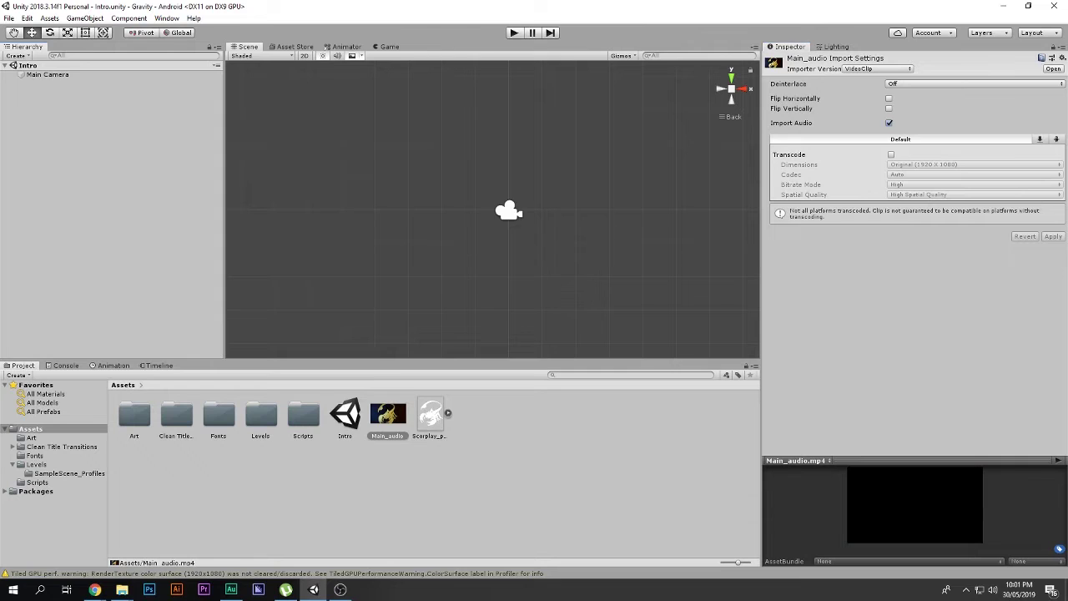
Step: Add a UI canvas to the Intro scene, keeping its render mode at Screen Space - Overlay
{"action": "right_click", "coordinate": [84, 179]}
{"action": "mouse_move", "coordinate": [109, 343]}
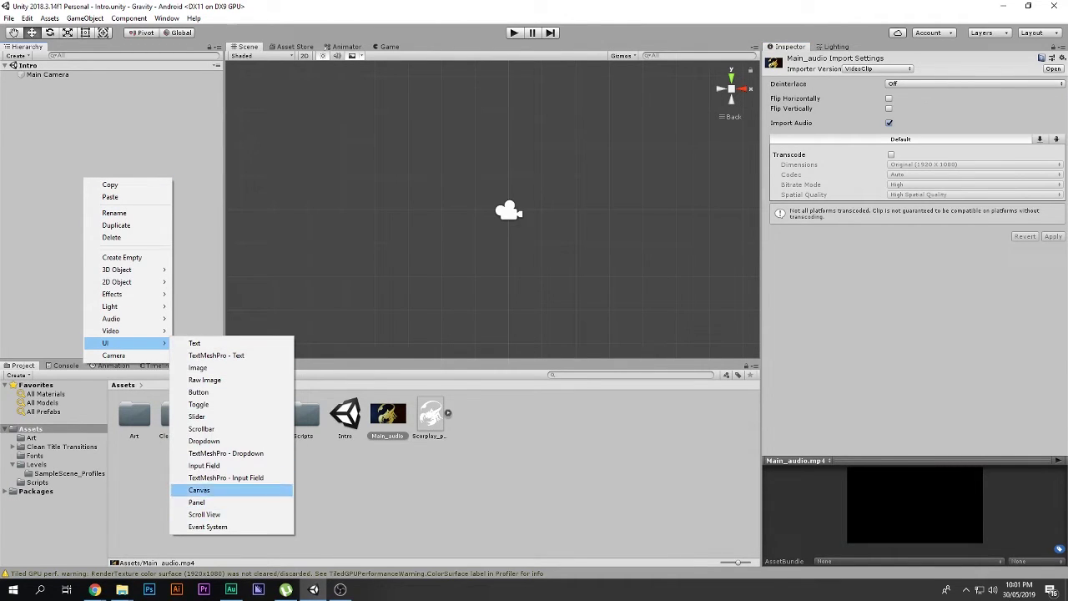
{"action": "left_click", "coordinate": [199, 490]}
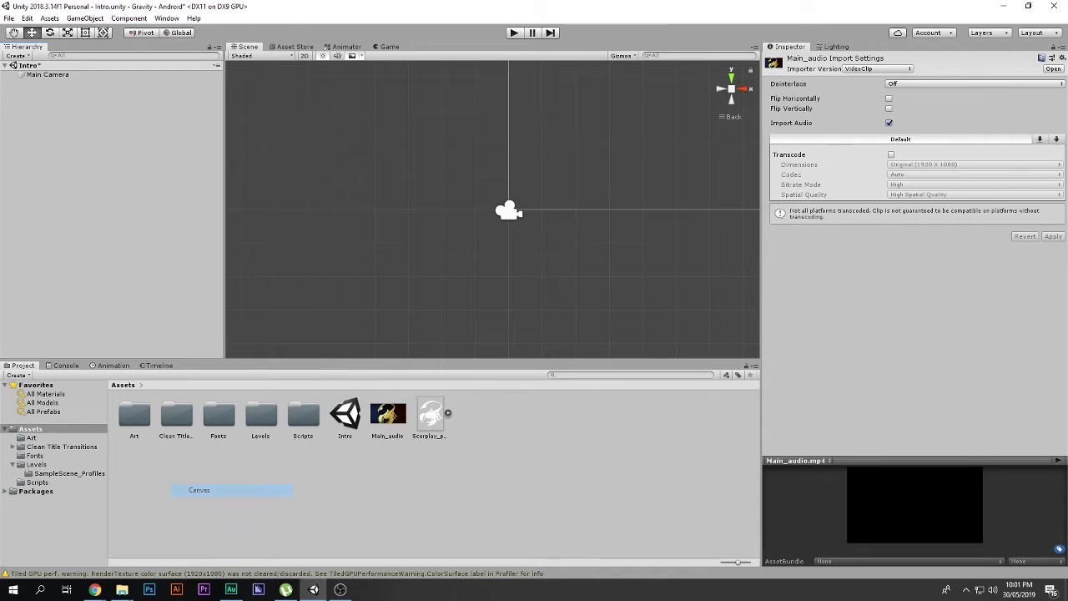
{"action": "left_click", "coordinate": [974, 198]}
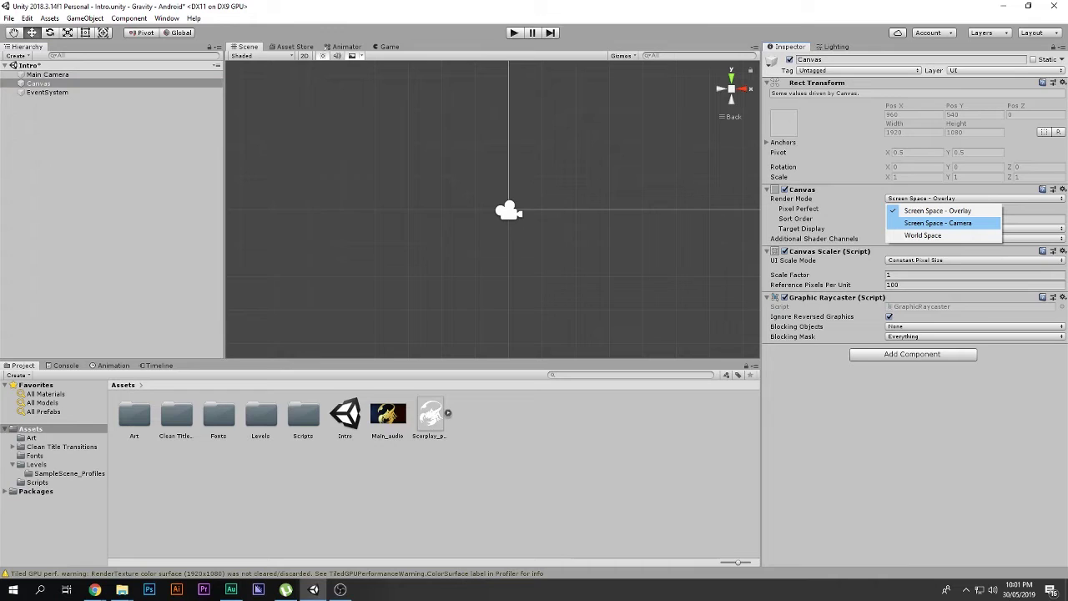
{"action": "left_click", "coordinate": [959, 198]}
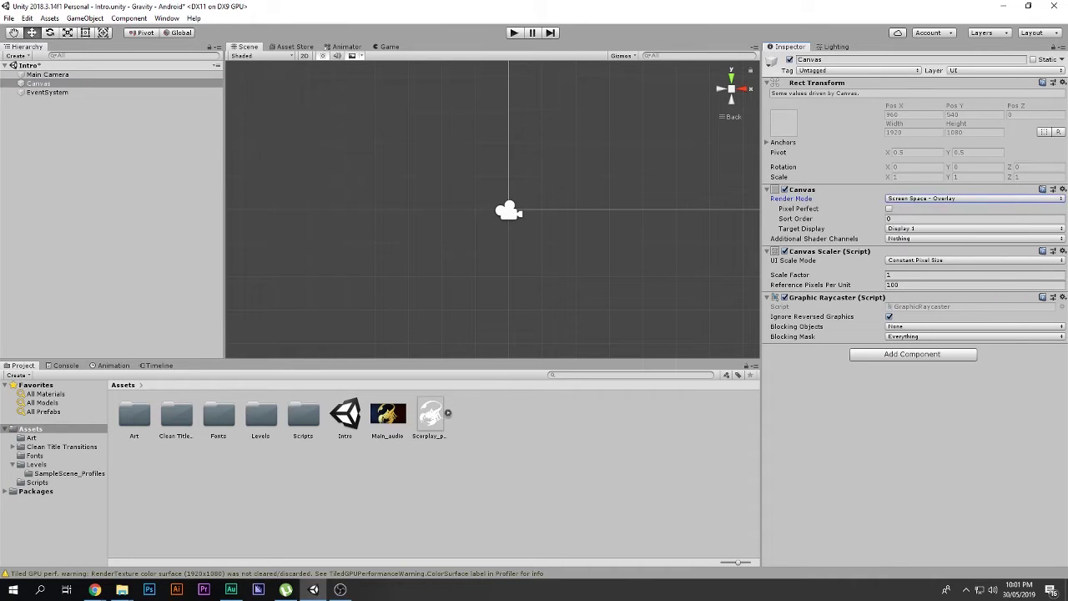
Step: Set the canvas scaler to Scale With Screen Size with a reference resolution of 1920 by 1080
{"action": "left_click", "coordinate": [959, 260]}
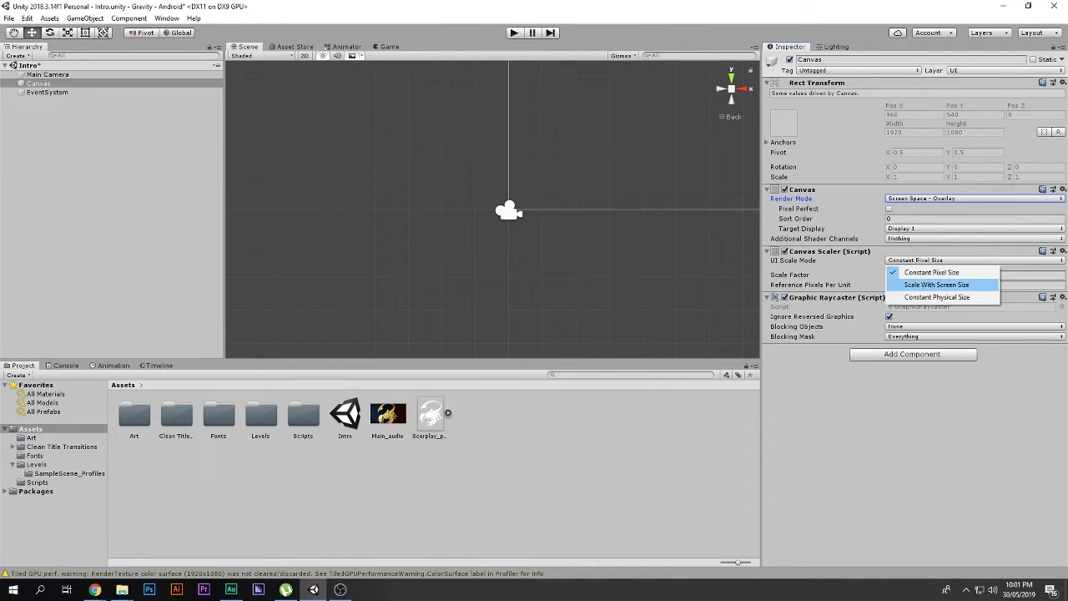
{"action": "left_click", "coordinate": [942, 285]}
{"action": "key", "text": "Tab"}
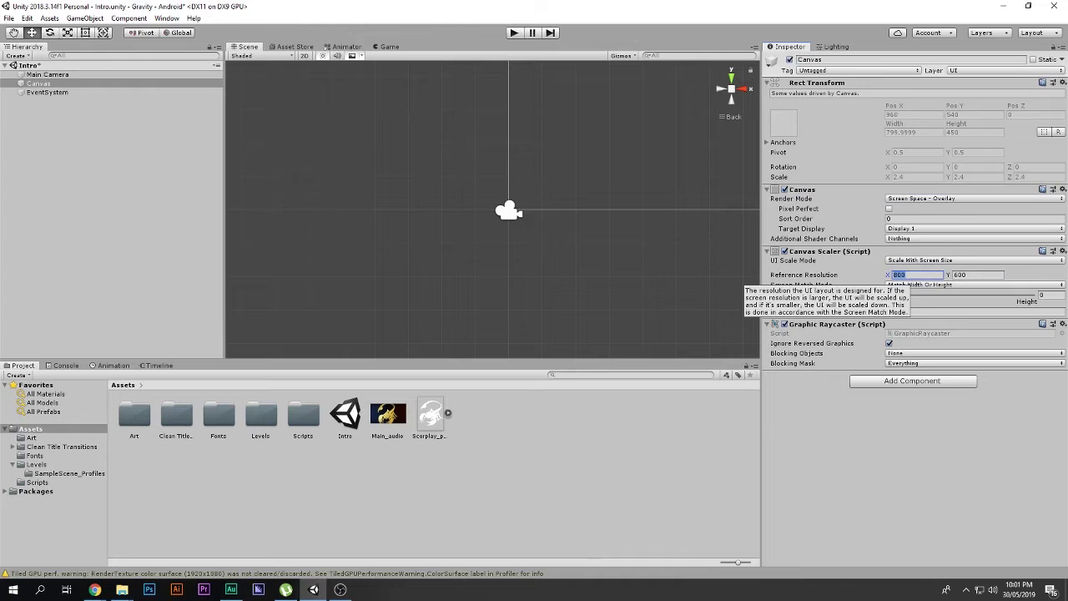
{"action": "type", "text": "19"}
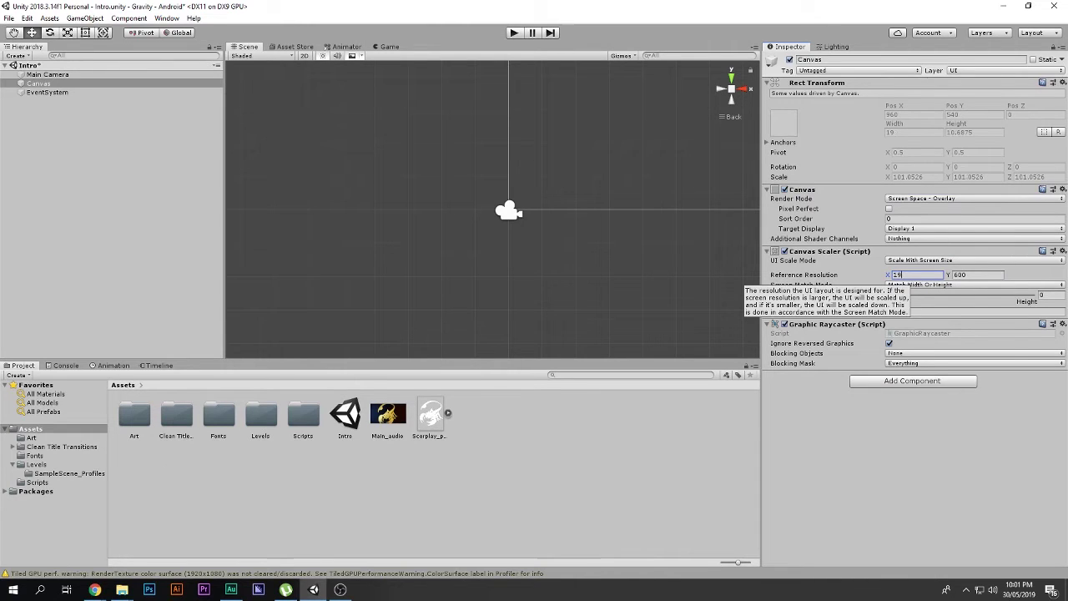
{"action": "type", "text": "20"}
{"action": "key", "text": "Tab"}
{"action": "type", "text": "10280"}
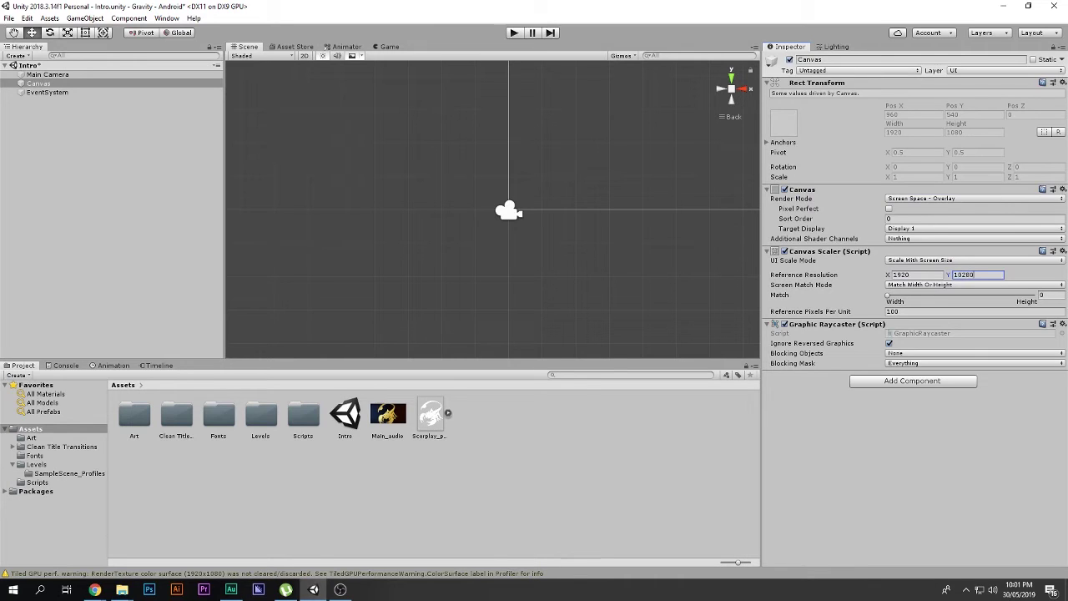
{"action": "key", "text": "ctrl+a"}
{"action": "key", "text": "Right"}
{"action": "key", "text": "Left"}
{"action": "key", "text": "Left"}
{"action": "key", "text": "Left"}
{"action": "key", "text": "Left"}
{"action": "key", "text": "Return"}
Step: Create an empty child object under the Canvas and add a Video Player component to it
{"action": "right_click", "coordinate": [66, 83]}
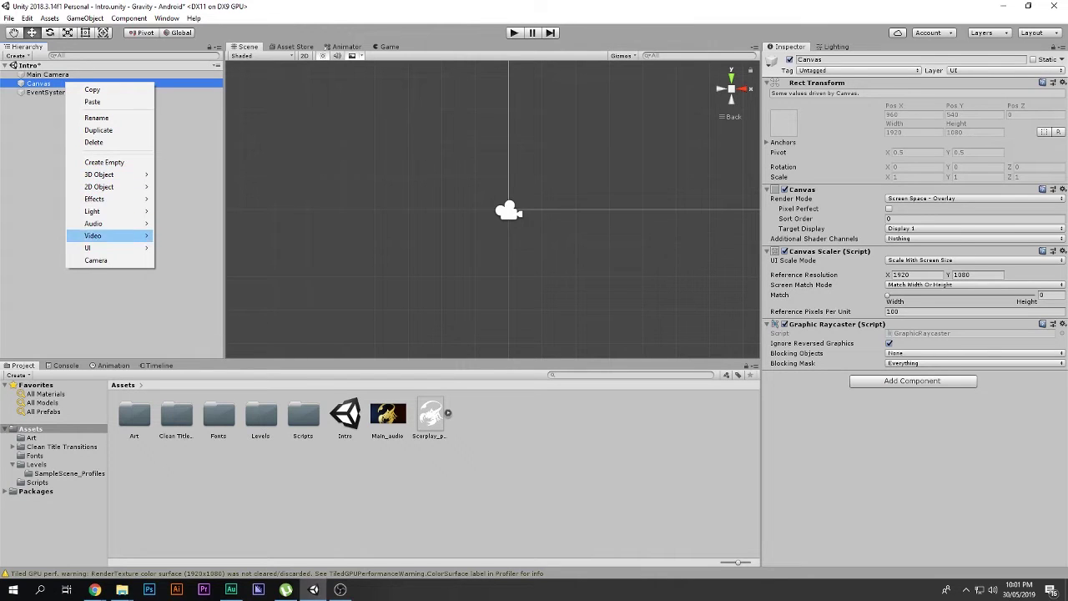
{"action": "mouse_move", "coordinate": [100, 248]}
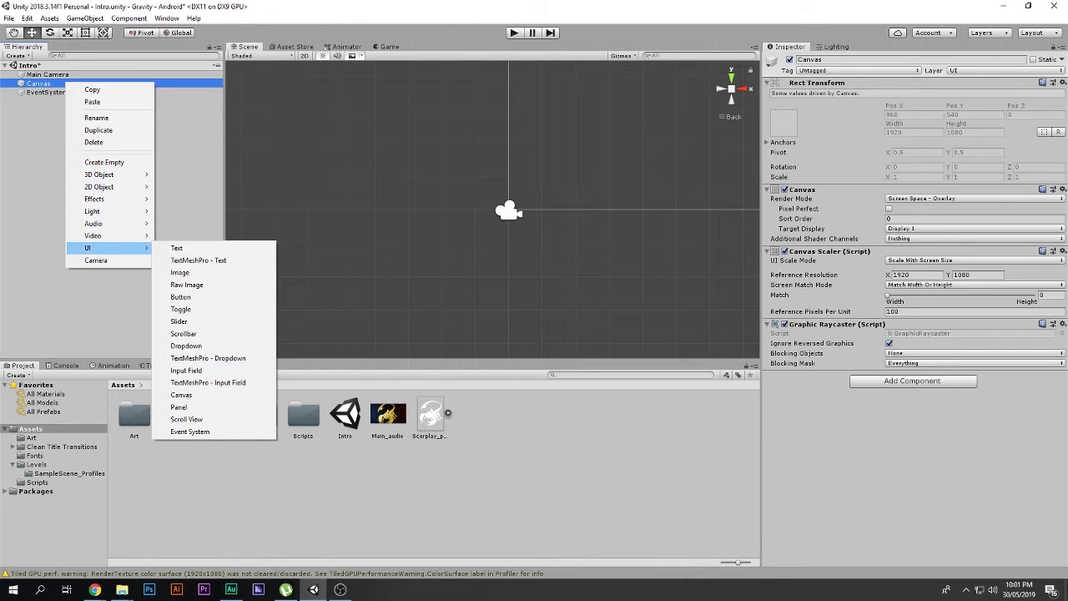
{"action": "left_click", "coordinate": [104, 162]}
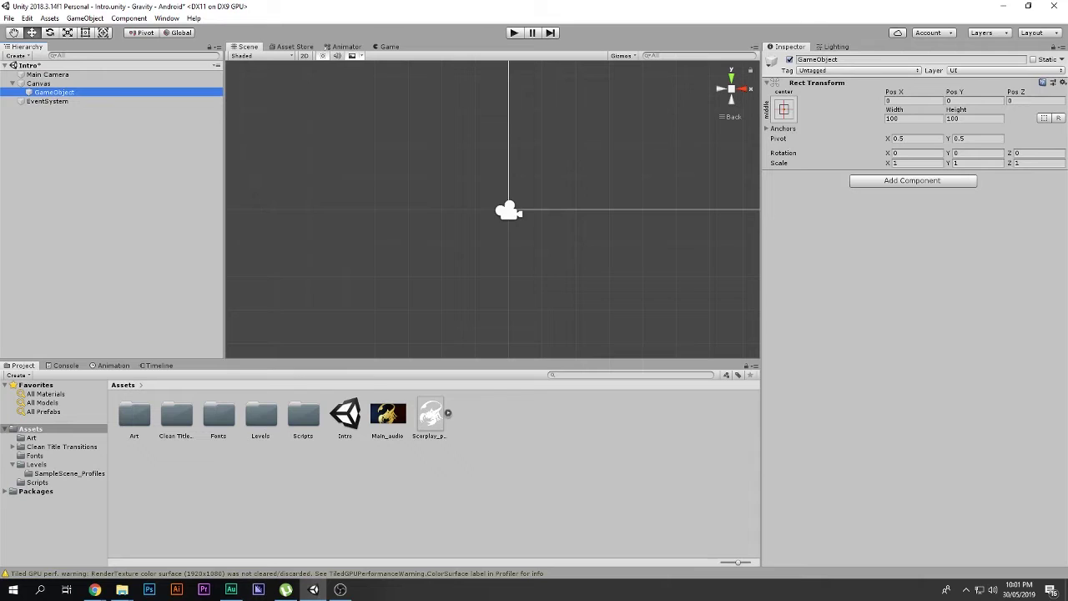
{"action": "left_click", "coordinate": [912, 181]}
{"action": "type", "text": "vi"}
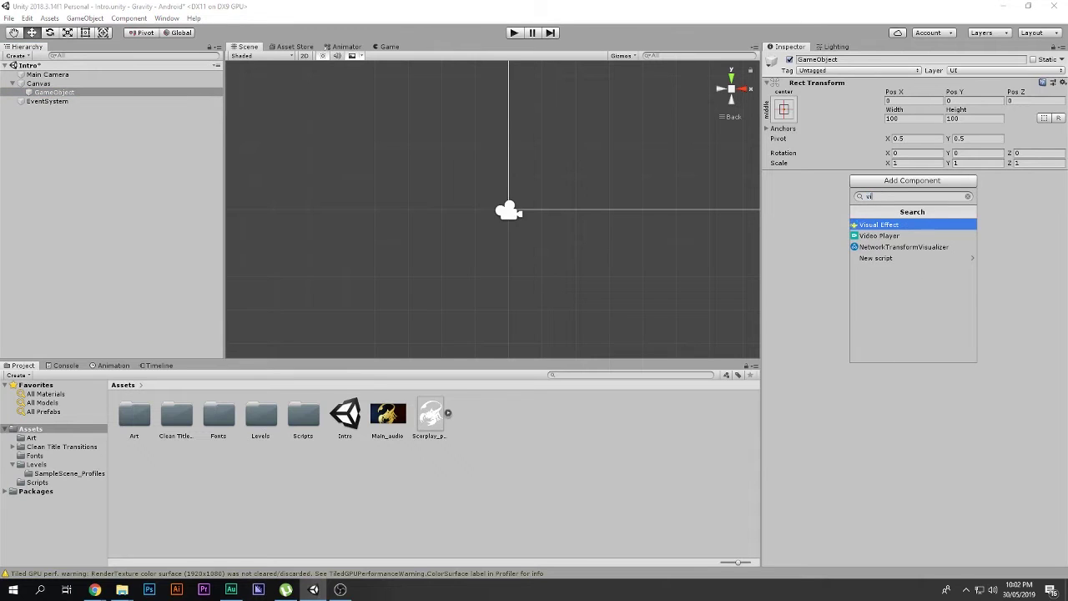
{"action": "key", "text": "Down"}
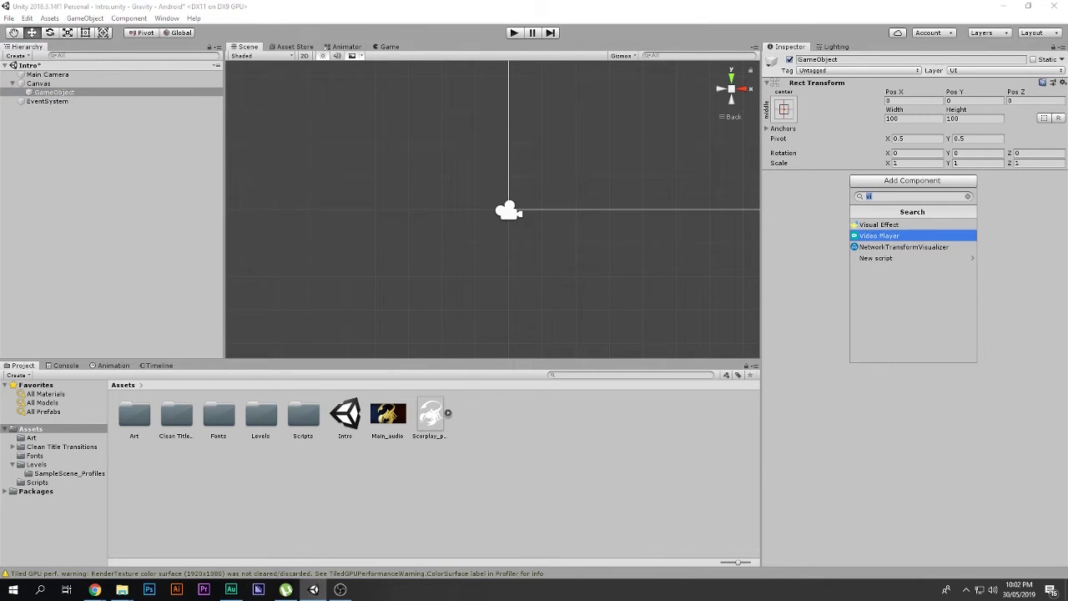
{"action": "key", "text": "Return"}
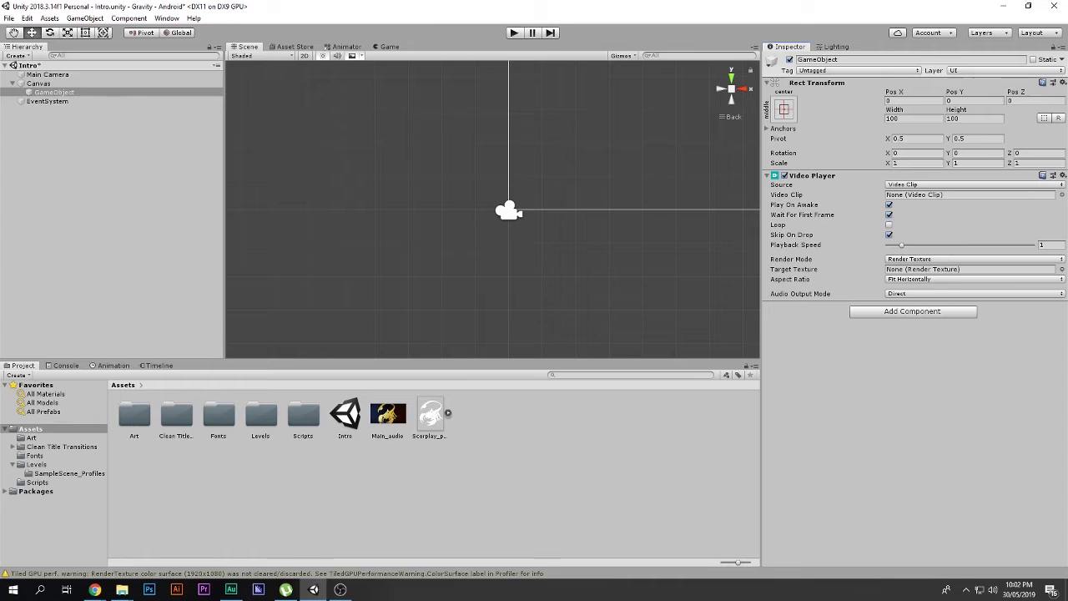
Step: Assign the Main_audio clip to the Video Player, keeping the playback speed at 1
{"action": "left_click", "coordinate": [387, 416]}
{"action": "left_click_drag", "start_coordinate": [387, 415], "coordinate": [936, 195]}
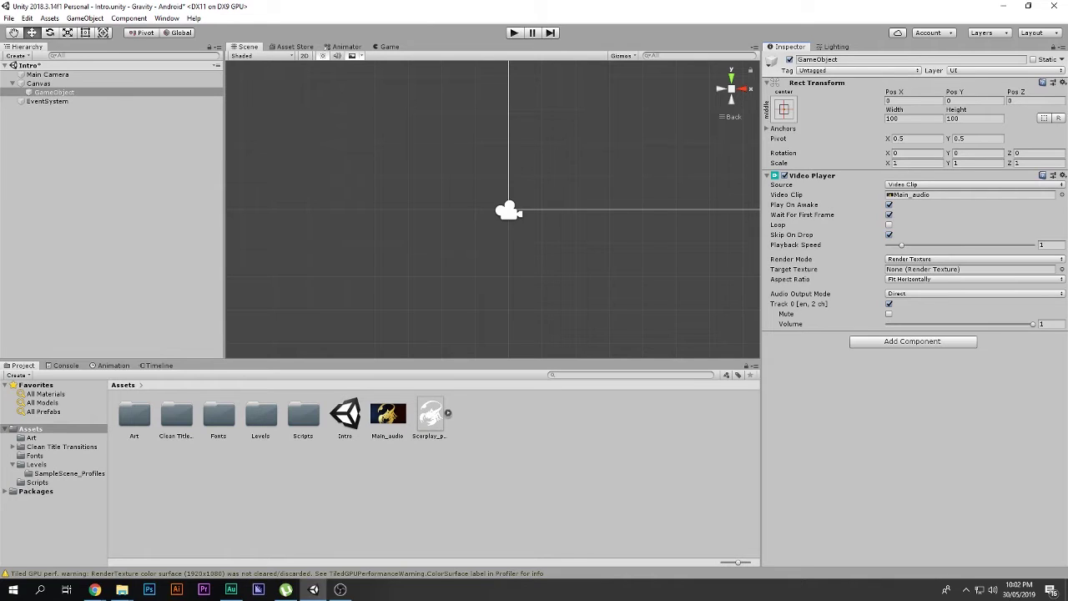
{"action": "mouse_move", "coordinate": [801, 214]}
{"action": "left_click_drag", "start_coordinate": [901, 245], "coordinate": [1032, 246]}
{"action": "key", "text": "BackSpace"}
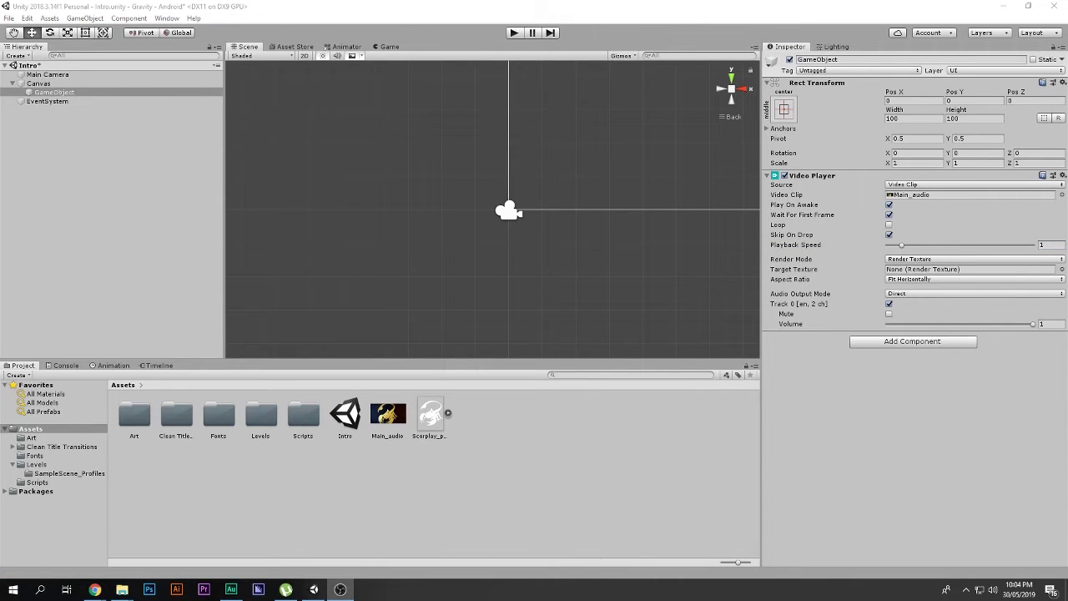
Step: Set the Video Player's render mode to Camera Far Plane with Main Camera as its camera, and test-play the scene
{"action": "left_click", "coordinate": [939, 260]}
{"action": "left_click", "coordinate": [929, 271]}
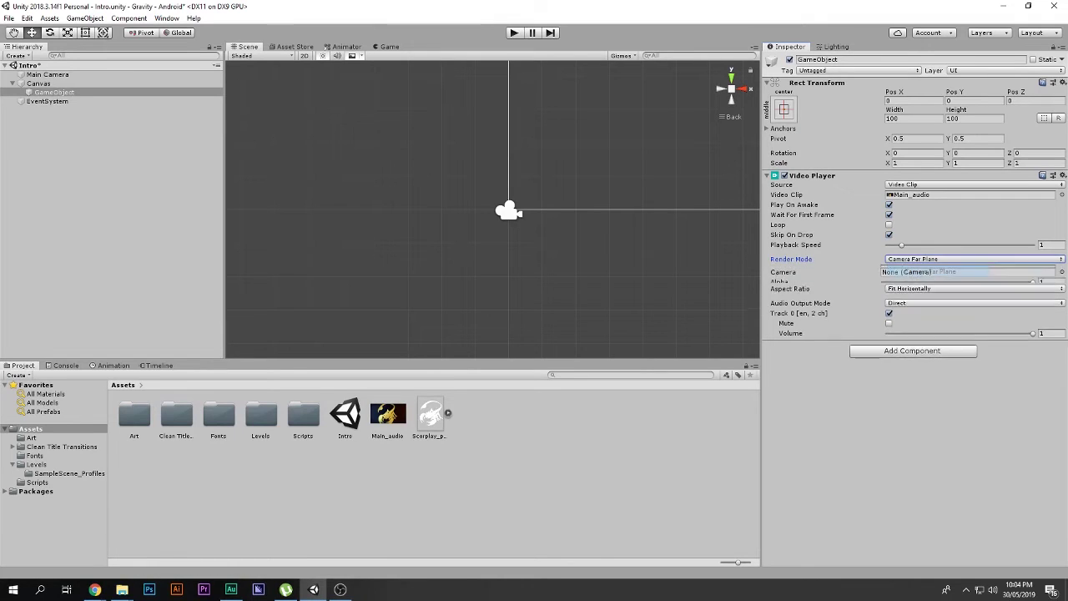
{"action": "left_click_drag", "start_coordinate": [47, 75], "coordinate": [939, 269]}
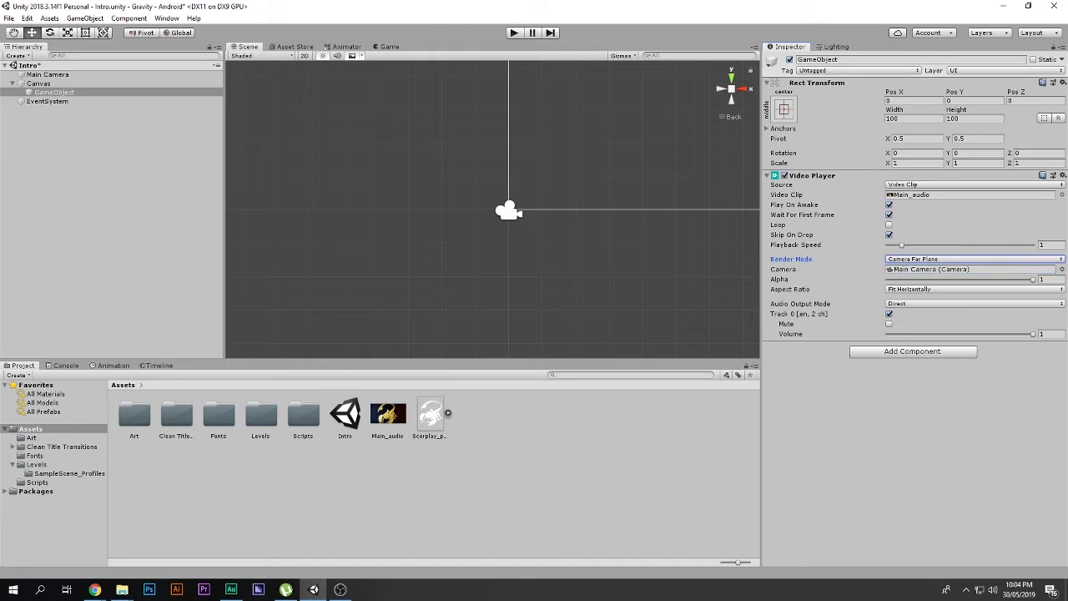
{"action": "key", "text": "ctrl+p"}
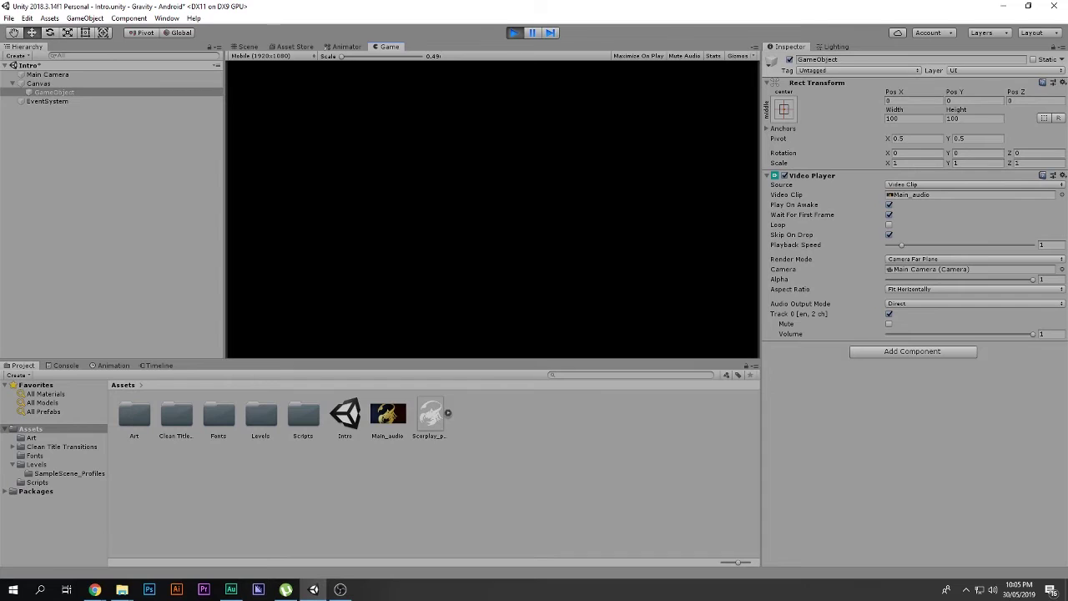
{"action": "key", "text": "ctrl+p"}
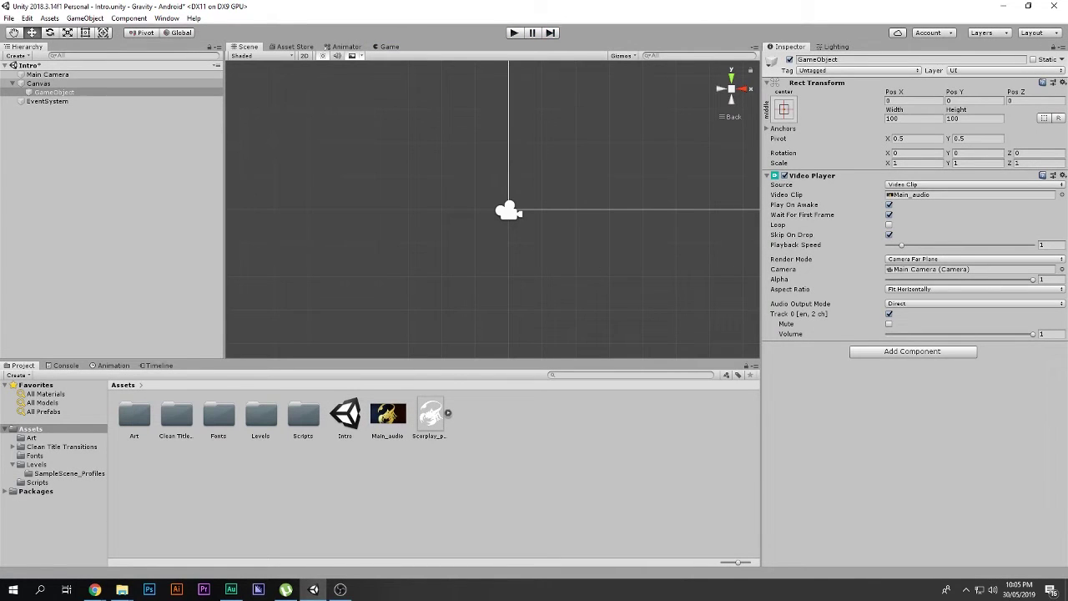
Step: Set the Main Camera's background colour to black (000000) and play the scene to check the video
{"action": "left_click", "coordinate": [38, 83]}
{"action": "left_click", "coordinate": [48, 74]}
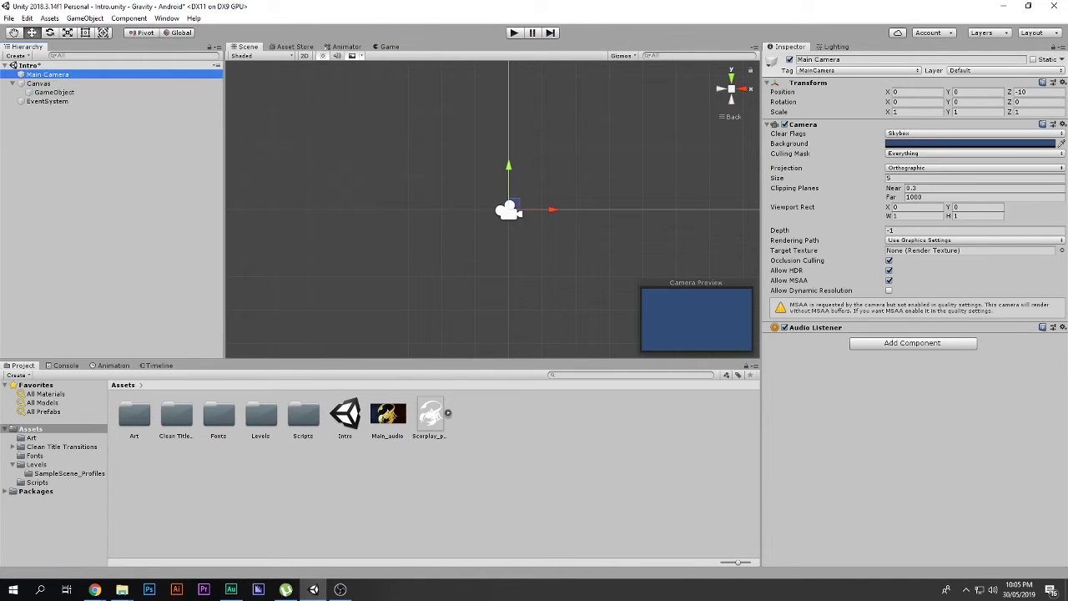
{"action": "left_click", "coordinate": [969, 143]}
{"action": "left_click_drag", "start_coordinate": [74, 106], "coordinate": [40, 133]}
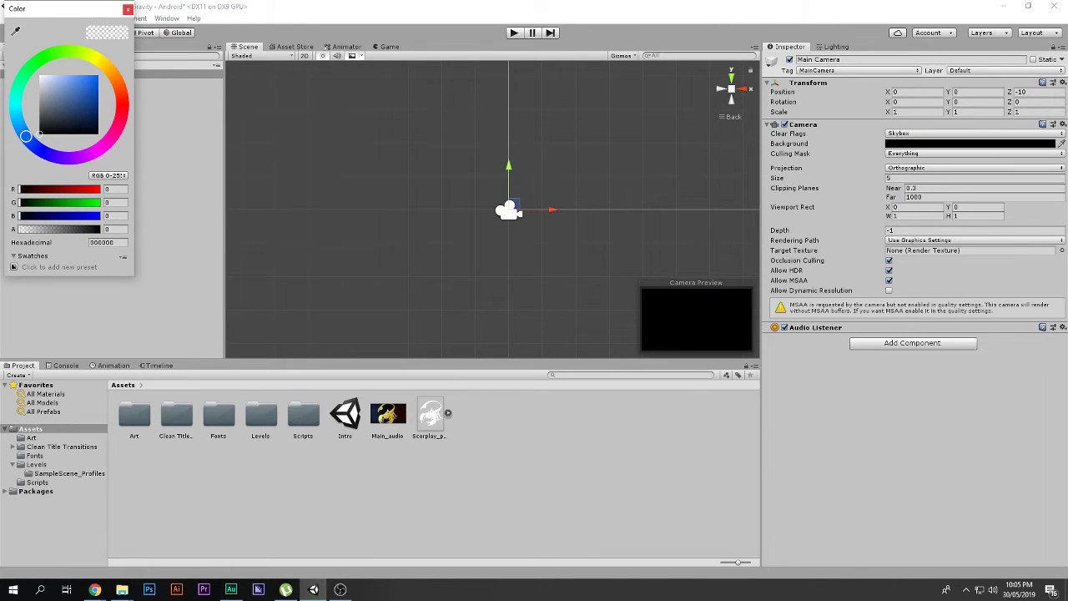
{"action": "left_click", "coordinate": [128, 9]}
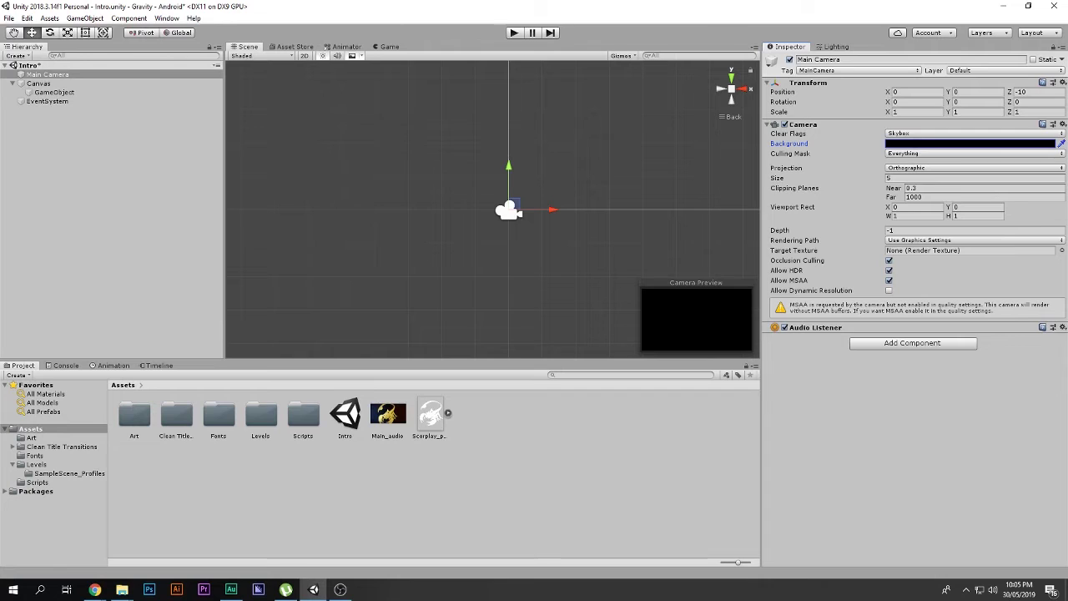
{"action": "left_click", "coordinate": [514, 33]}
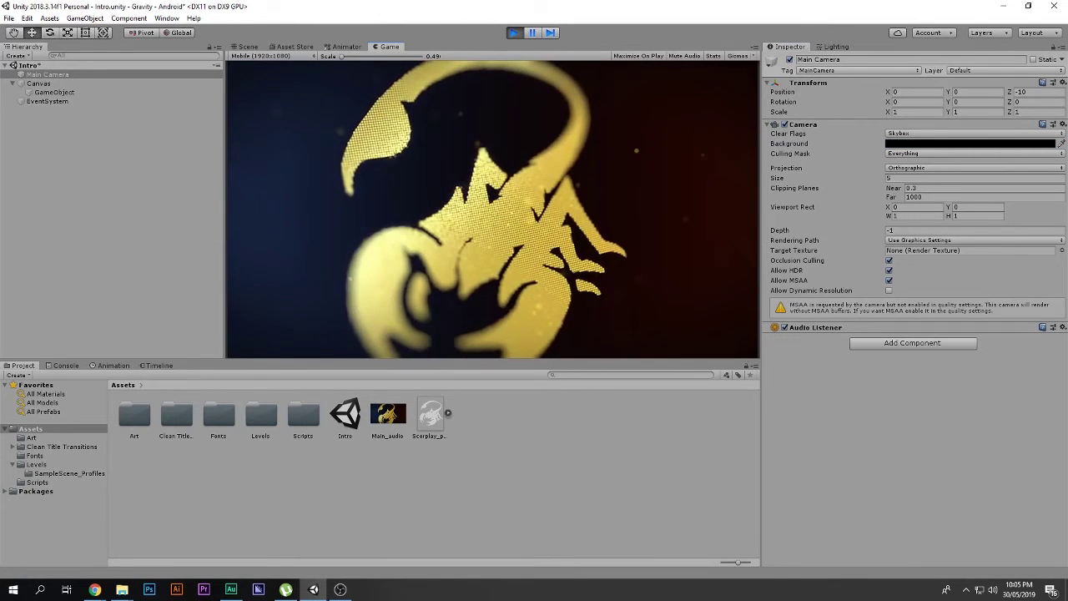
{"action": "key", "text": "ctrl+p"}
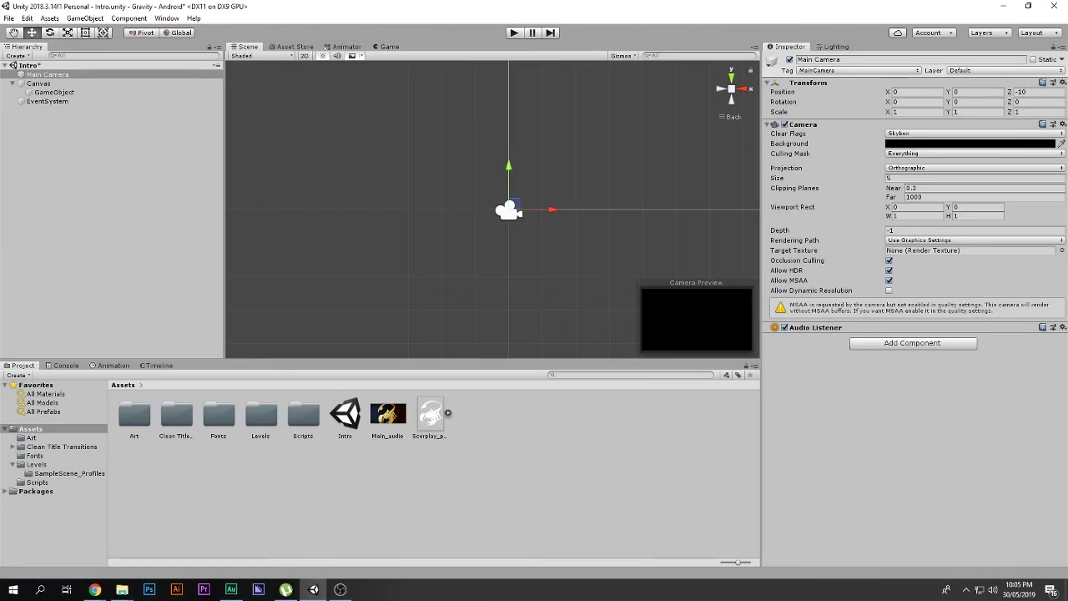
Step: Try a red background on the Main Camera in play mode, and restore the background to black
{"action": "left_click", "coordinate": [969, 143]}
{"action": "left_click", "coordinate": [97, 76]}
{"action": "left_click", "coordinate": [128, 10]}
{"action": "left_click", "coordinate": [514, 33]}
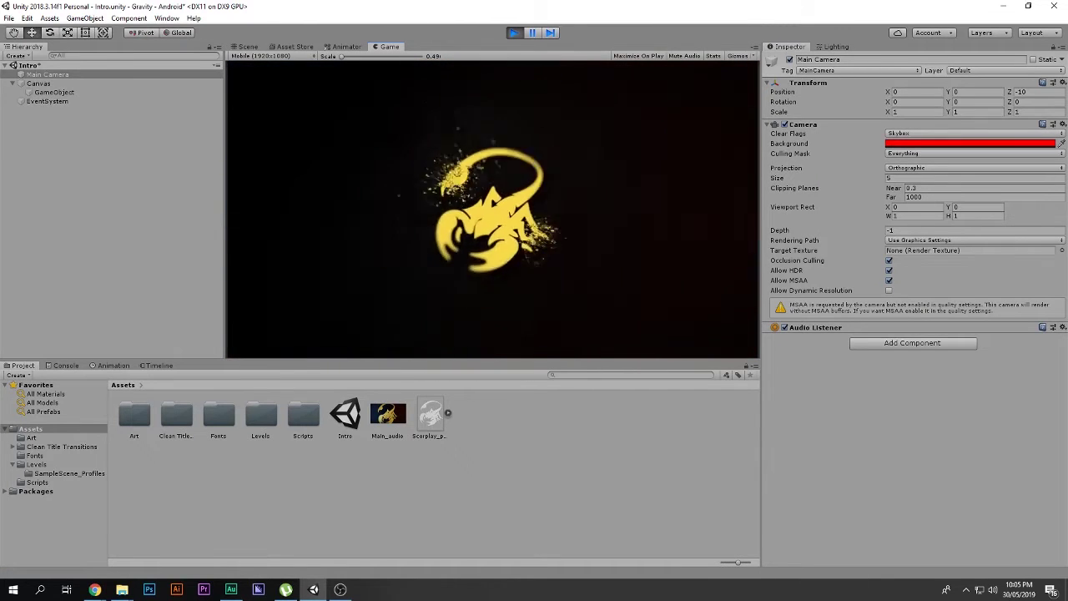
{"action": "key", "text": "ctrl+p"}
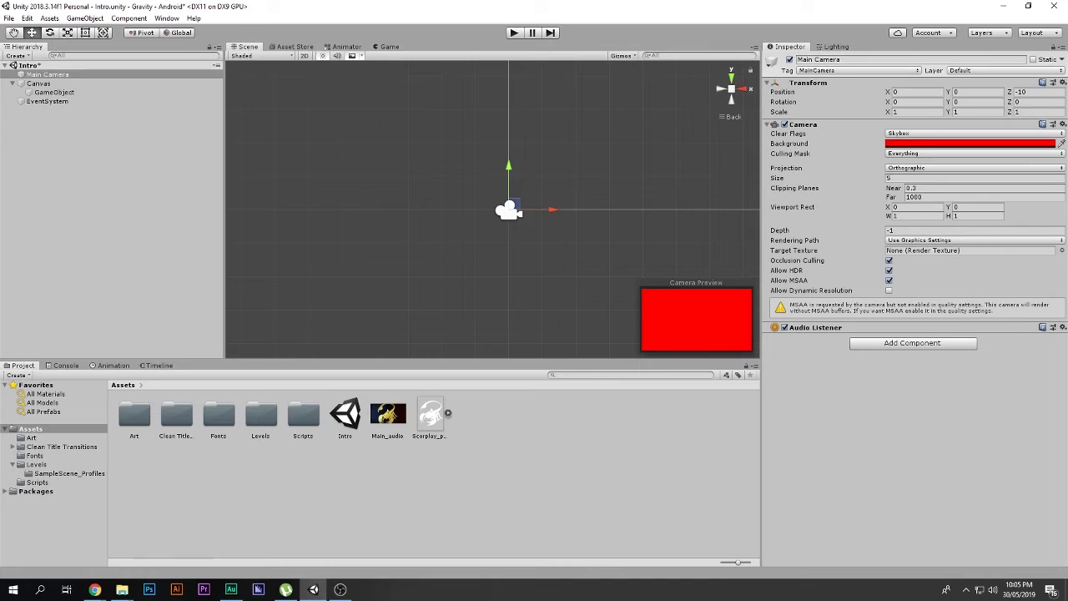
{"action": "left_click", "coordinate": [970, 143]}
{"action": "left_click_drag", "start_coordinate": [98, 76], "coordinate": [40, 134]}
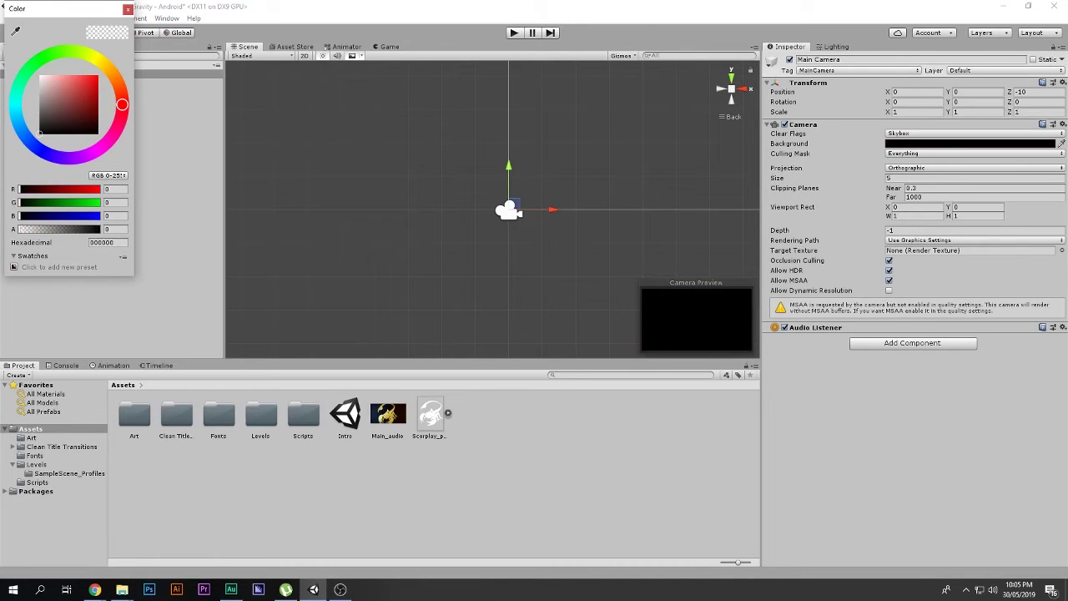
{"action": "left_click", "coordinate": [128, 9]}
Step: Save the Intro scene and open the Intro level scene from the Levels folder
{"action": "left_click", "coordinate": [401, 500]}
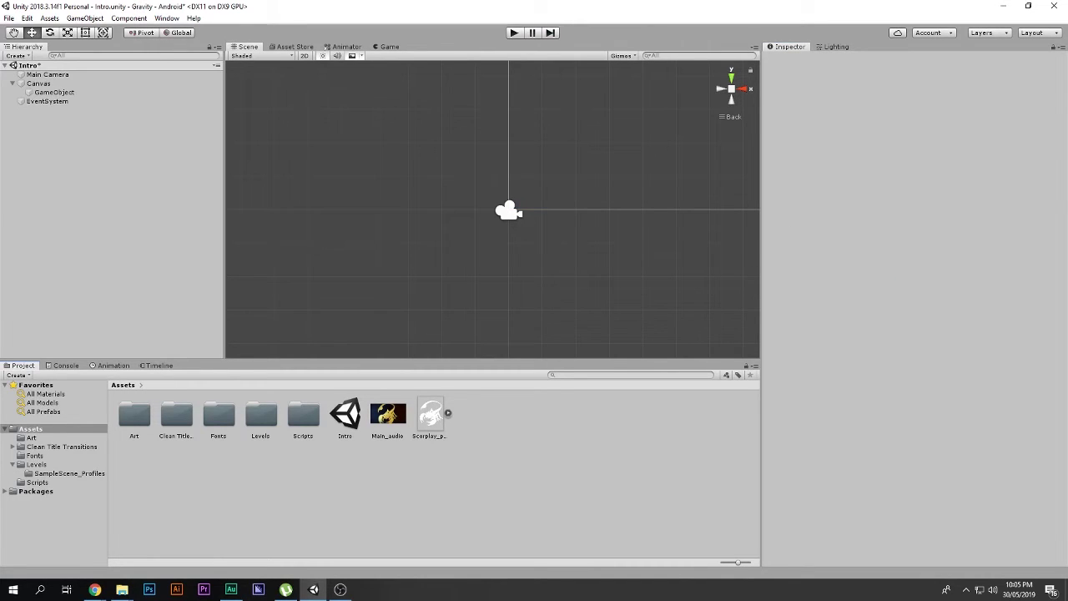
{"action": "key", "text": "ctrl+s"}
{"action": "double_click", "coordinate": [260, 415]}
{"action": "left_click", "coordinate": [176, 415]}
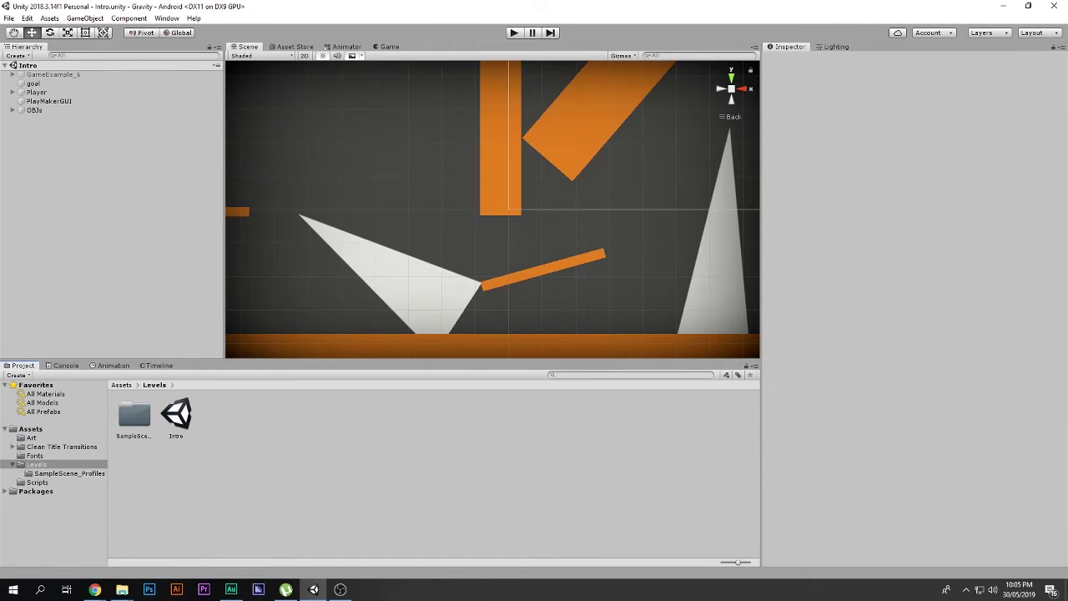
{"action": "scroll", "coordinate": [501, 200], "scroll_direction": "down", "scroll_amount": 6}
{"action": "middle_click_drag", "start_coordinate": [500, 200], "coordinate": [602, 222]}
{"action": "scroll", "coordinate": [668, 219], "scroll_direction": "down", "scroll_amount": 3}
Step: Compare the Intro scene in Assets with the Intro scene in Levels by opening each in turn
{"action": "left_click", "coordinate": [30, 428]}
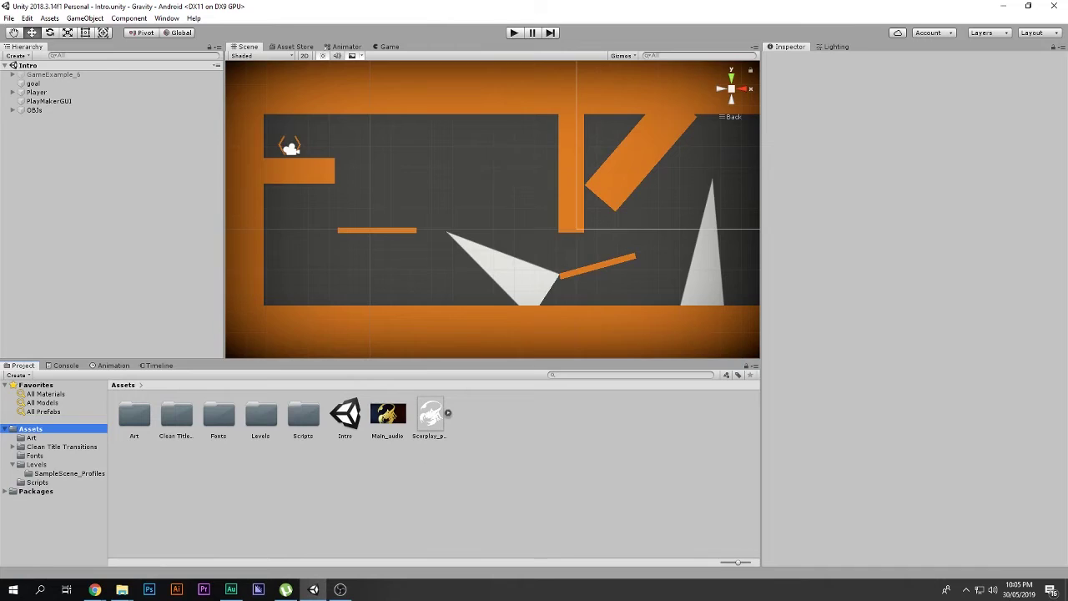
{"action": "double_click", "coordinate": [345, 414]}
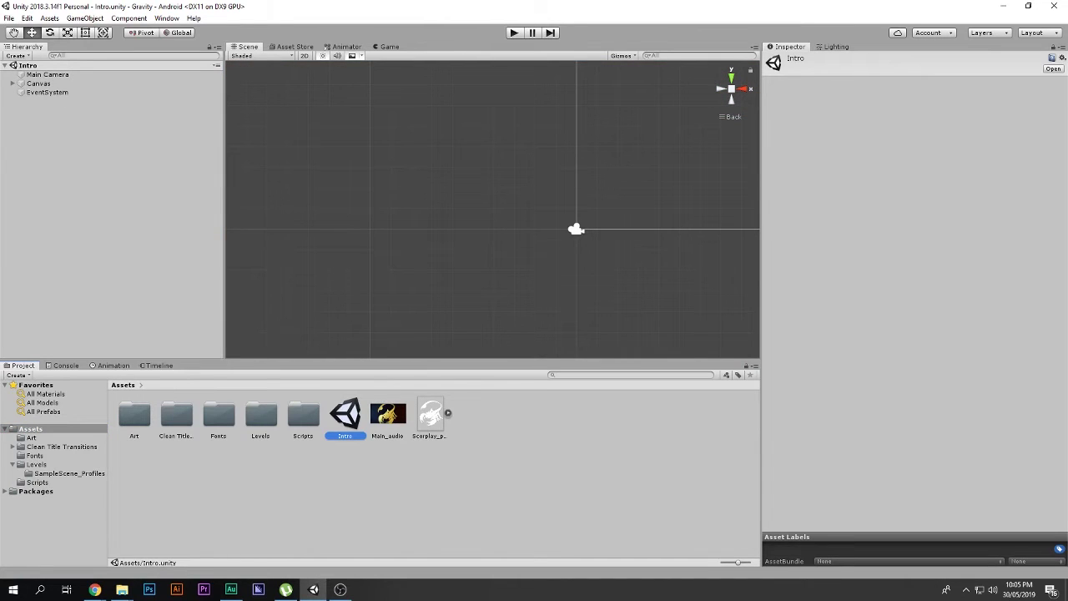
{"action": "double_click", "coordinate": [260, 415]}
{"action": "double_click", "coordinate": [176, 415]}
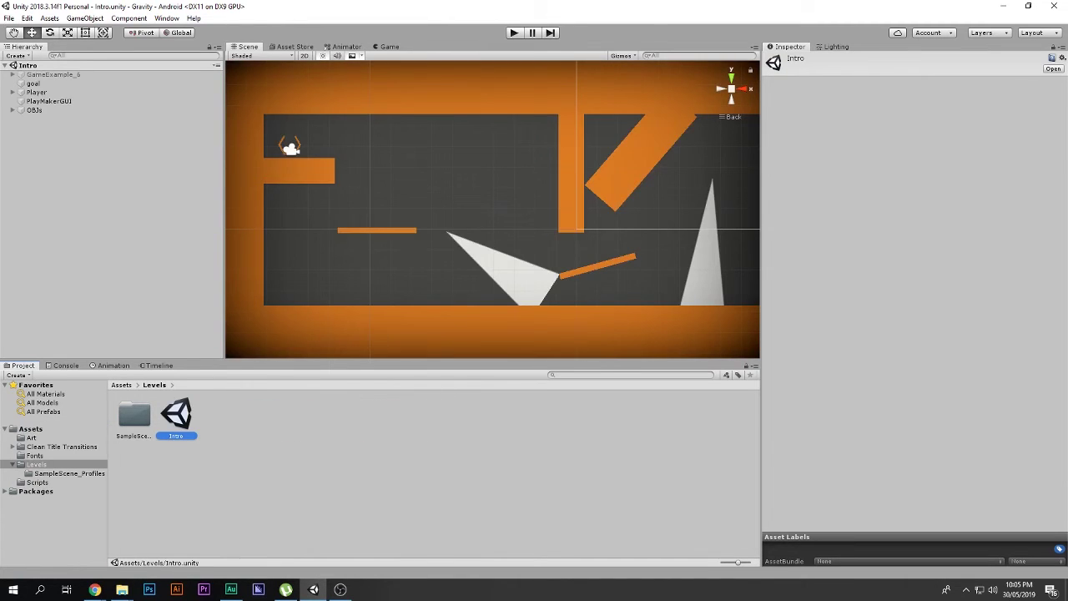
{"action": "left_click", "coordinate": [32, 438]}
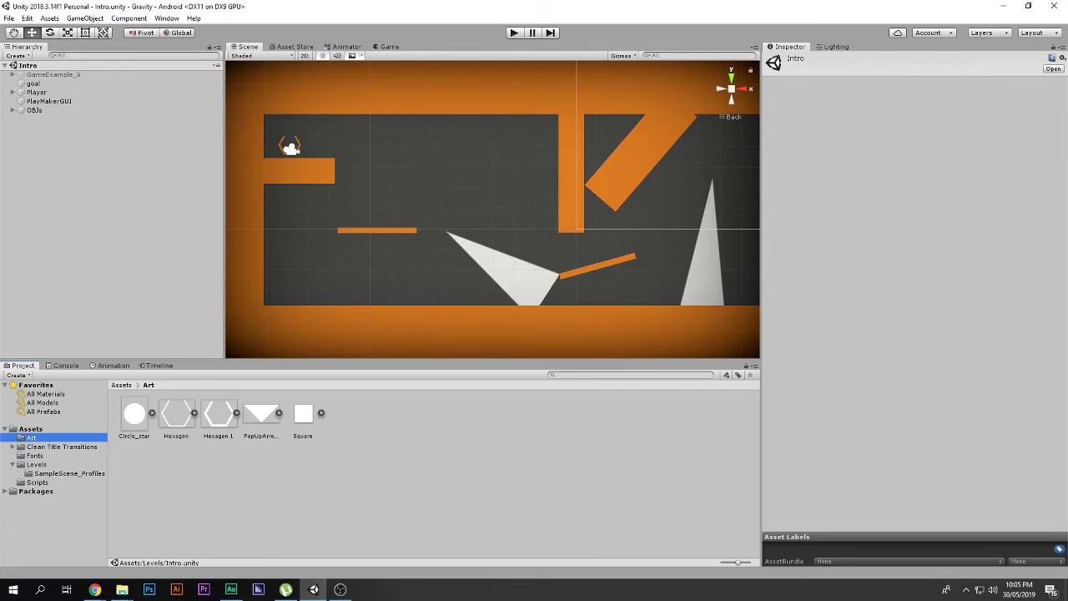
Step: Reopen the Intro scene from the Assets folder and frame its Main Camera in the Scene view
{"action": "left_click", "coordinate": [31, 428]}
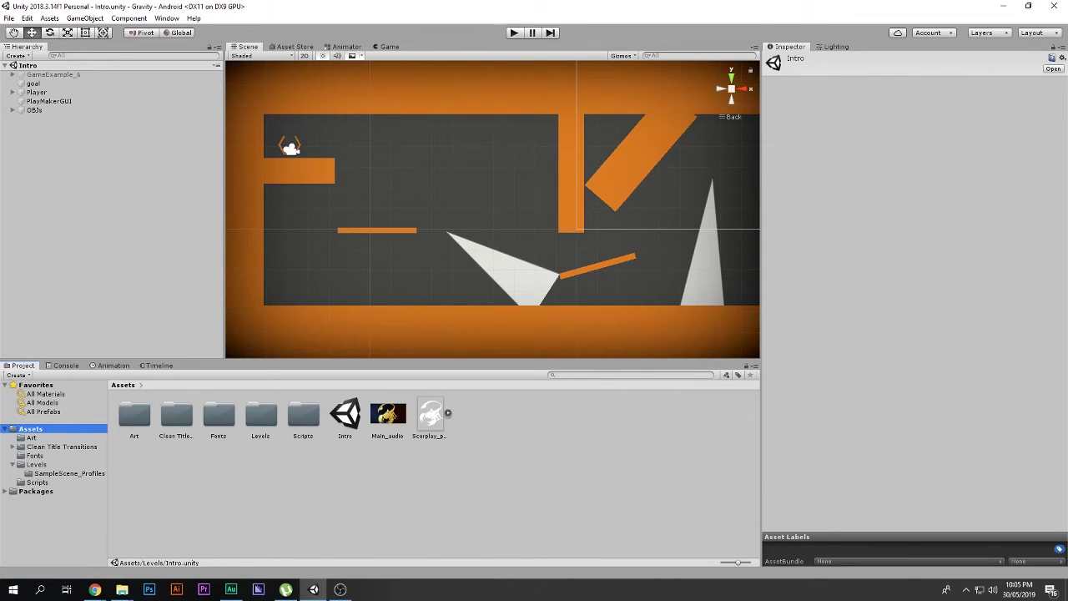
{"action": "double_click", "coordinate": [345, 415]}
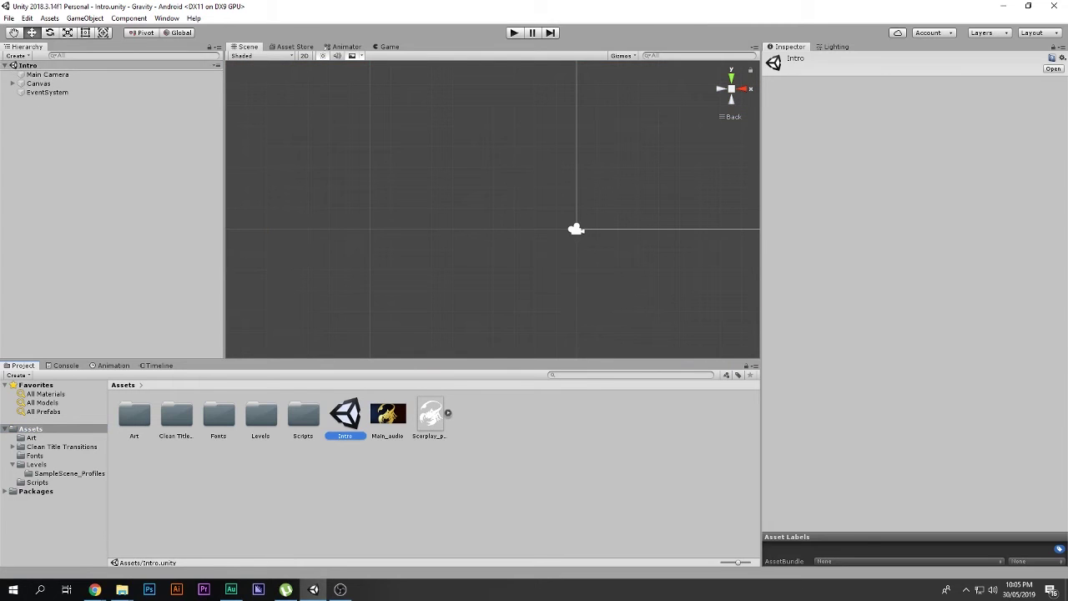
{"action": "left_click", "coordinate": [48, 76]}
{"action": "key", "text": "f"}
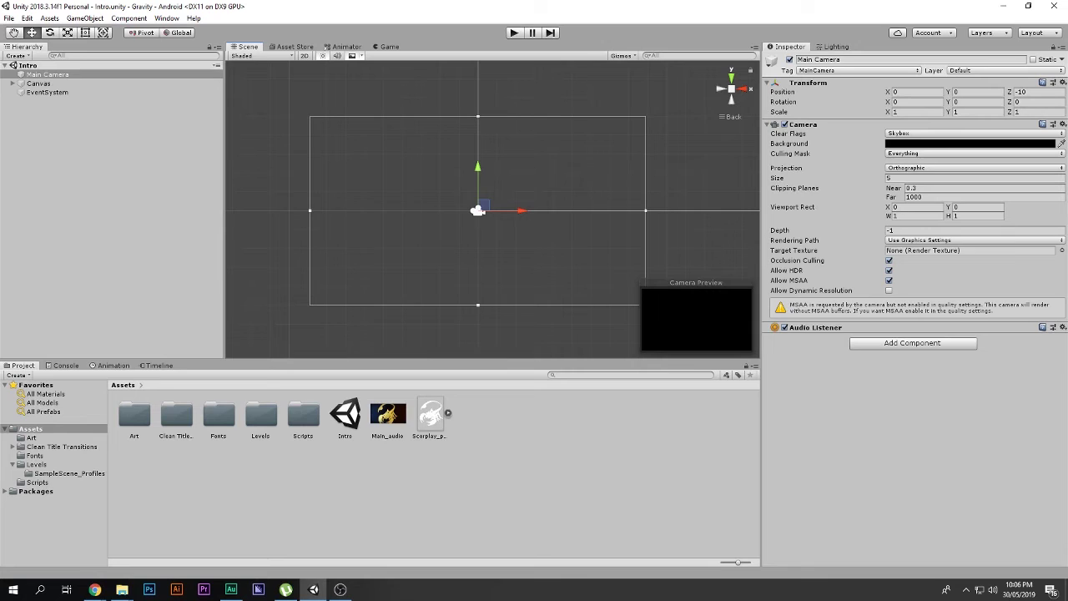
Step: Create a new script named Wait on the Main Camera and open it for editing in Visual Studio
{"action": "left_click", "coordinate": [388, 415]}
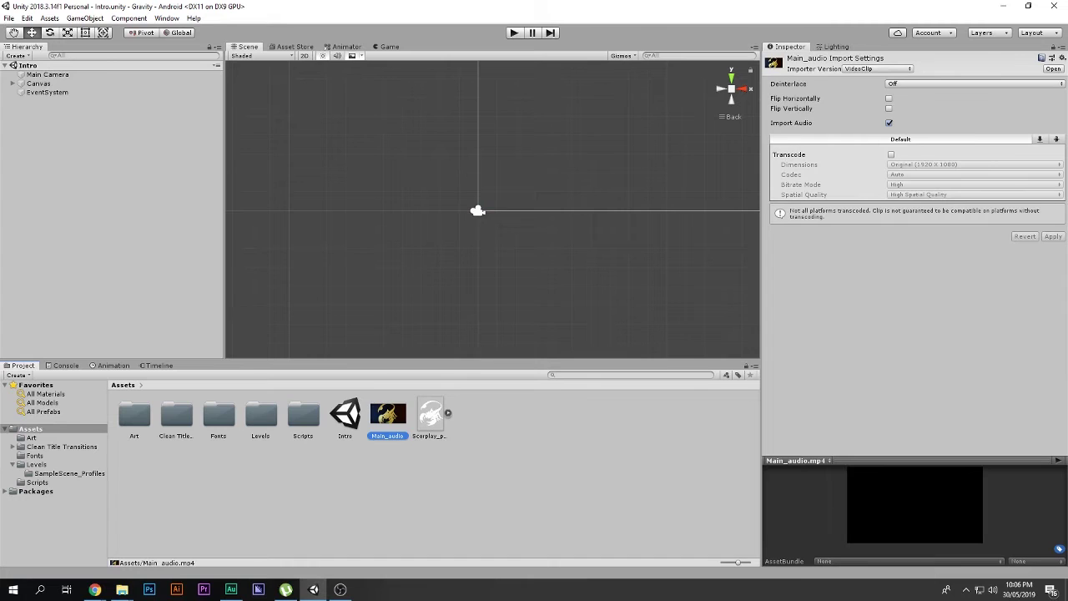
{"action": "left_click", "coordinate": [345, 414]}
{"action": "left_click", "coordinate": [47, 74]}
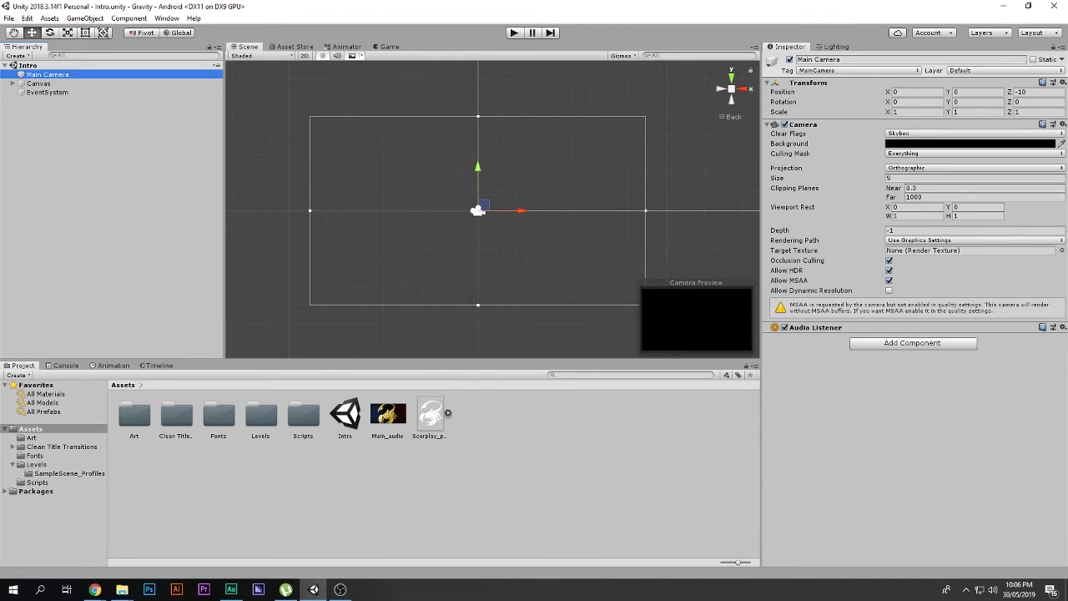
{"action": "left_click", "coordinate": [912, 343]}
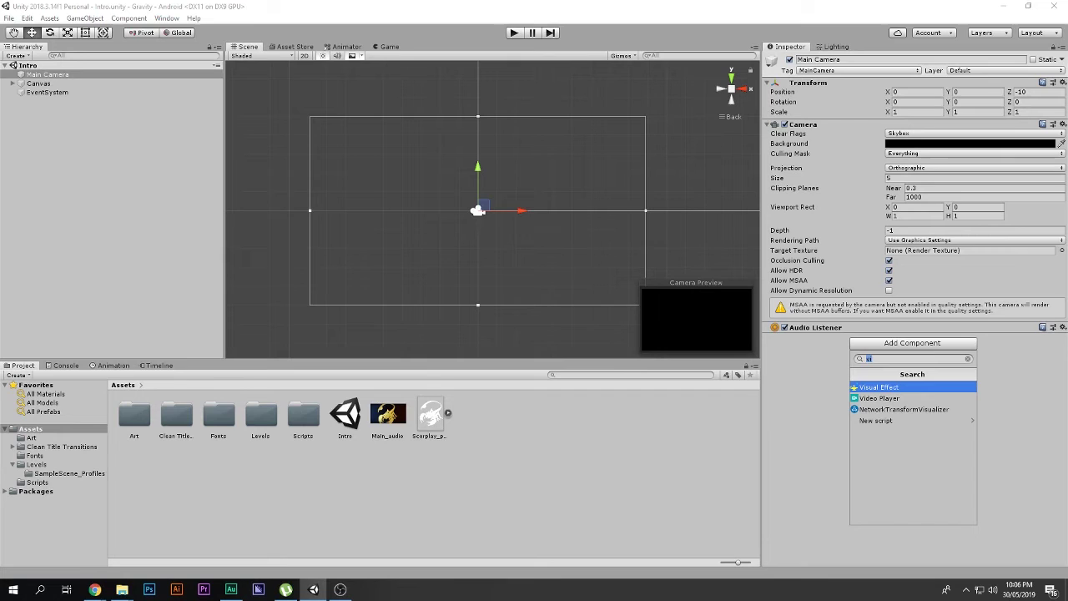
{"action": "type", "text": "Wait"}
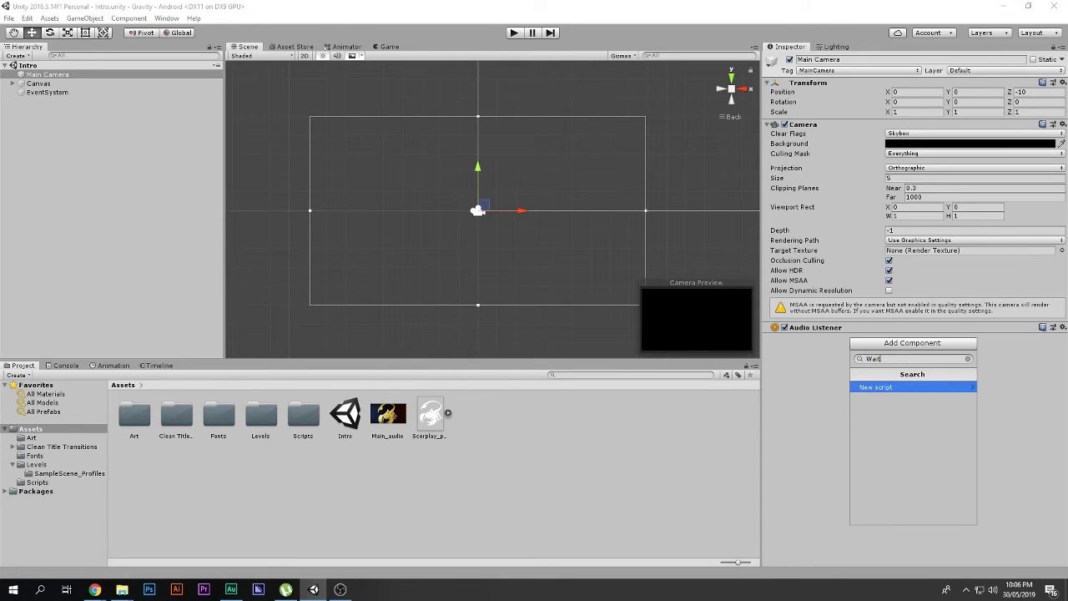
{"action": "key", "text": "Return"}
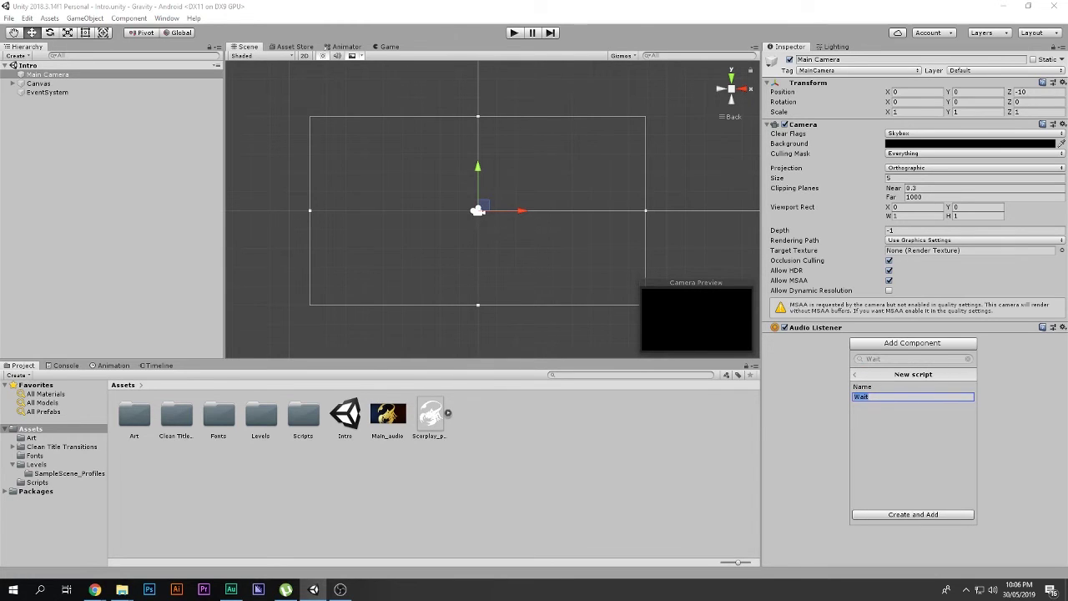
{"action": "key", "text": "Return"}
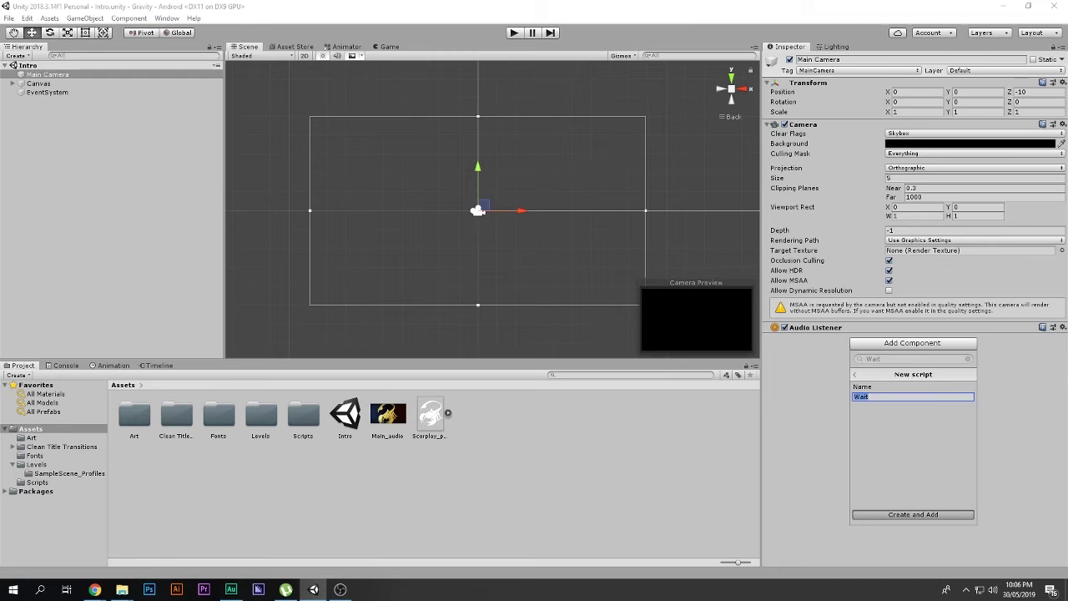
{"action": "double_click", "coordinate": [926, 347]}
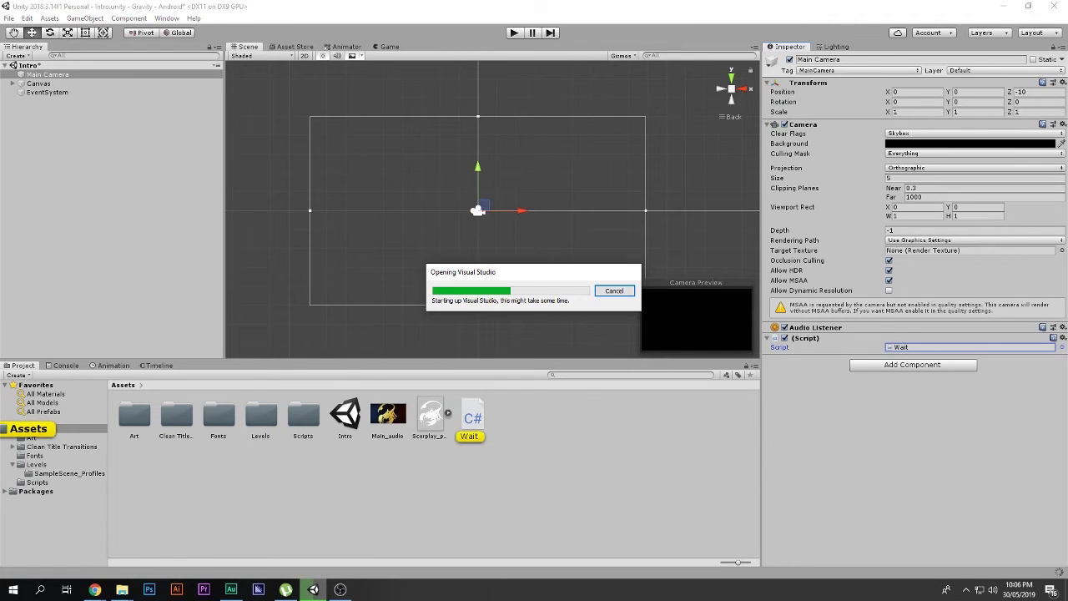